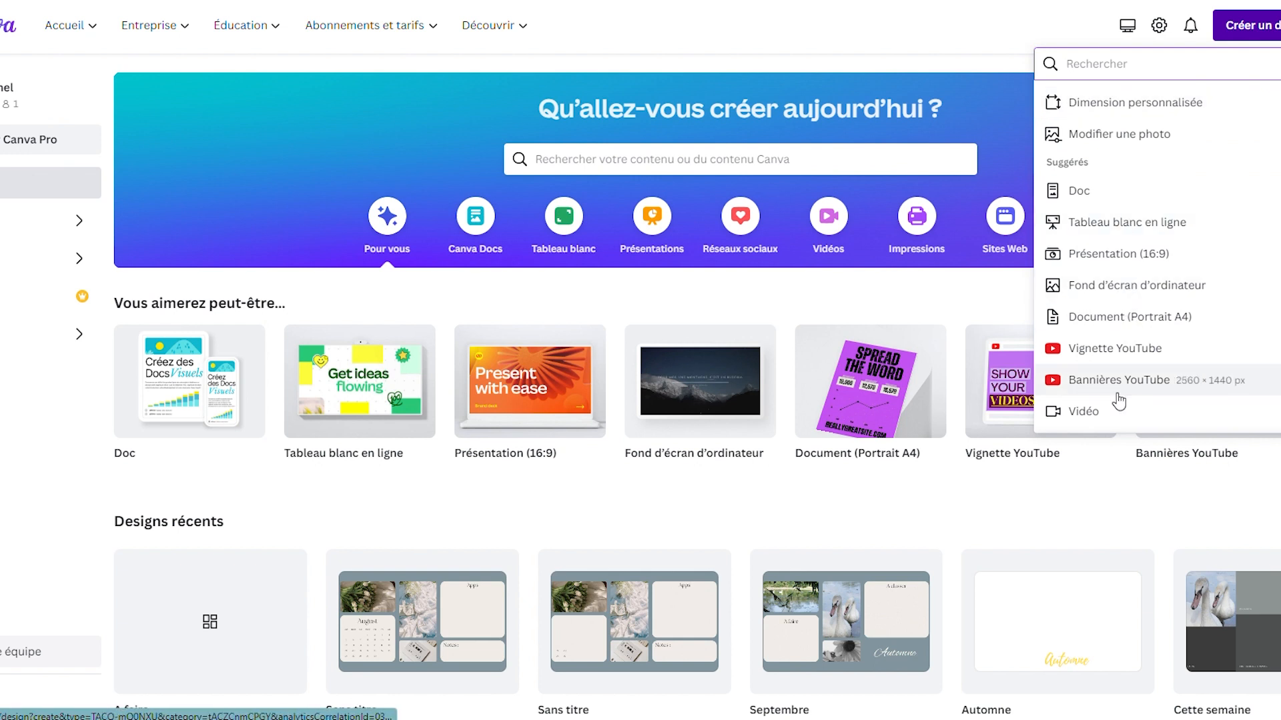
Step: Search the design formats for "fond d'écran" and create a new desktop wallpaper design (Fond d'écran d'ordinateur)
{"action": "type", "text": "fond "}
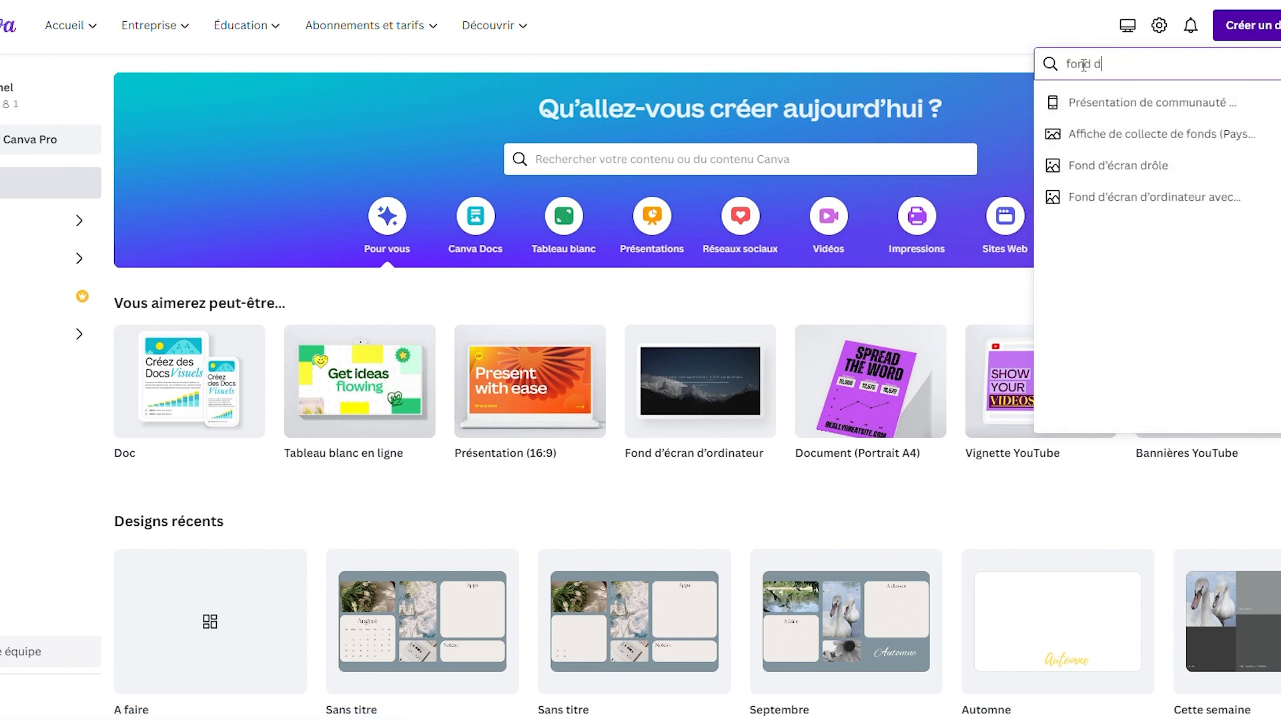
{"action": "type", "text": "d'écrn"}
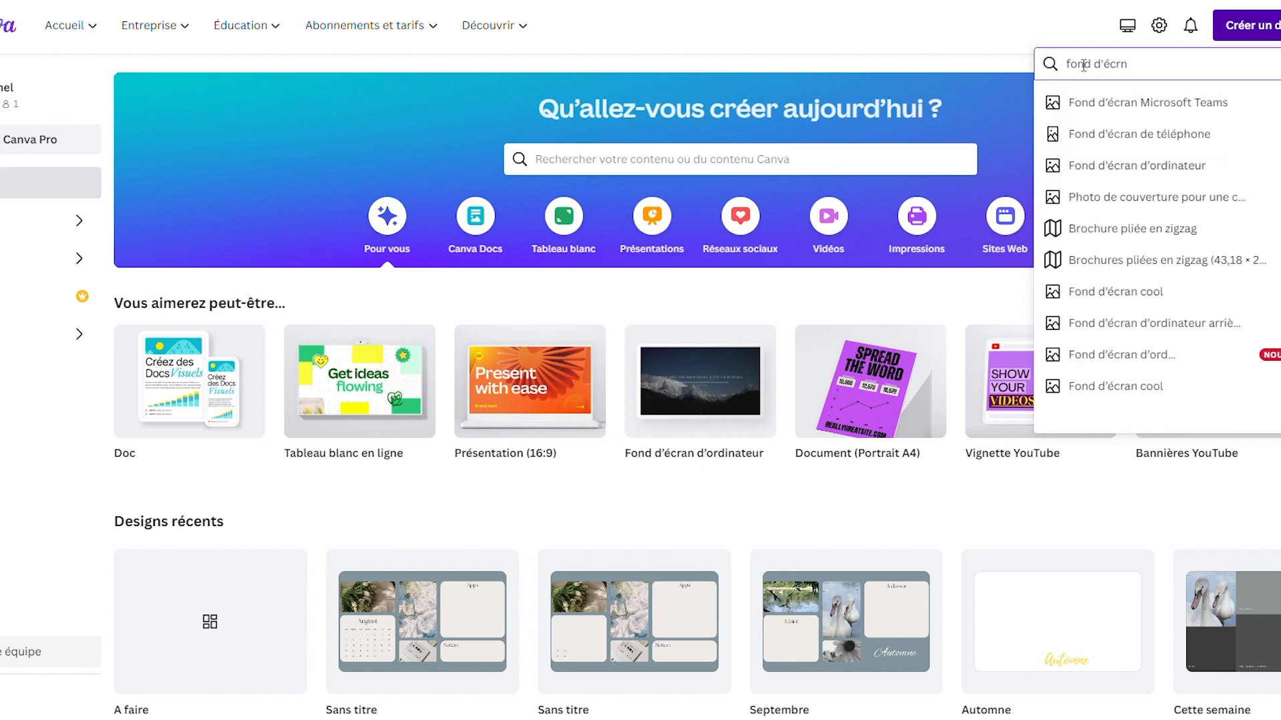
{"action": "key", "text": "BackSpace"}
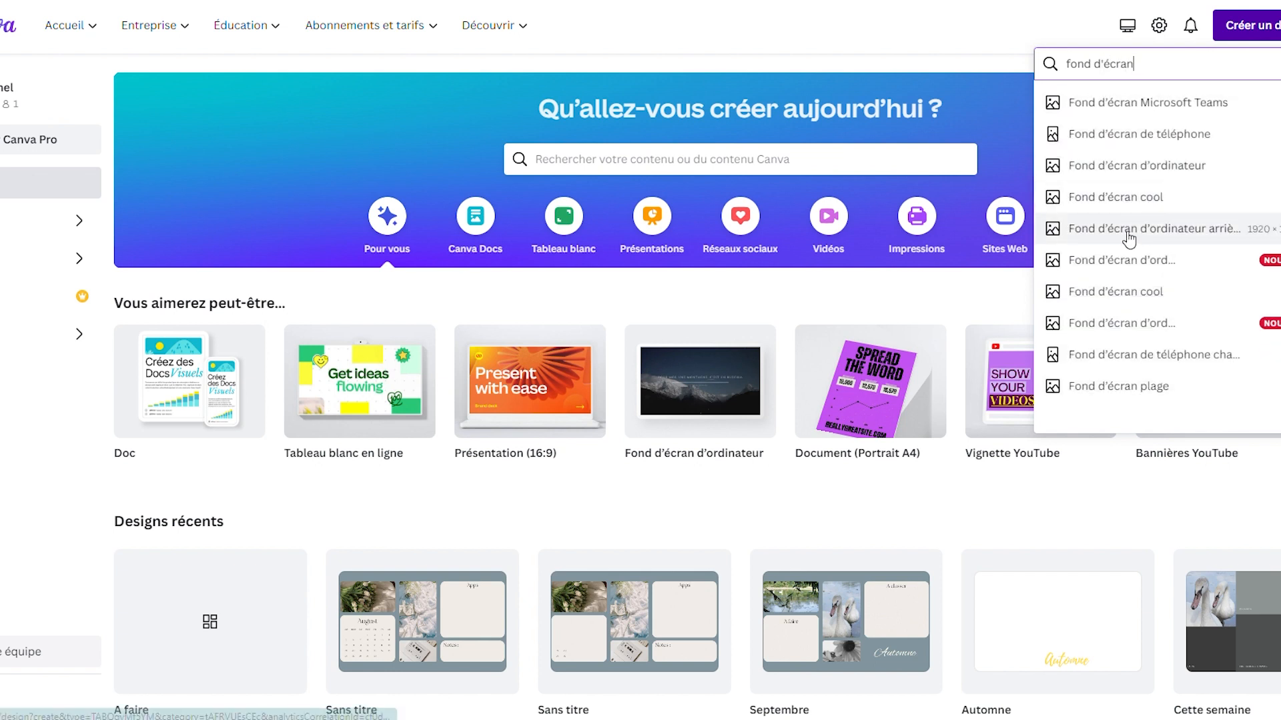
{"action": "left_click", "coordinate": [1133, 271]}
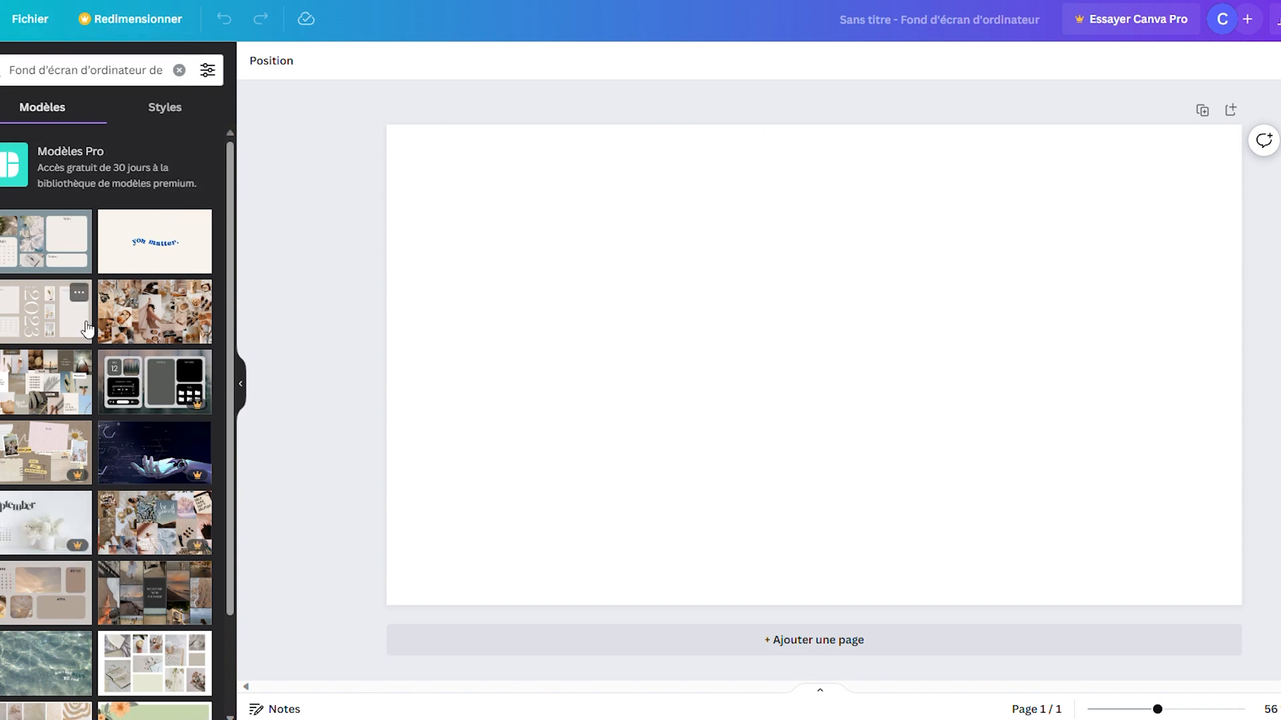
Step: Apply the blue-grey template with the August calendar to the blank page and open the imported images
{"action": "left_click", "coordinate": [38, 234]}
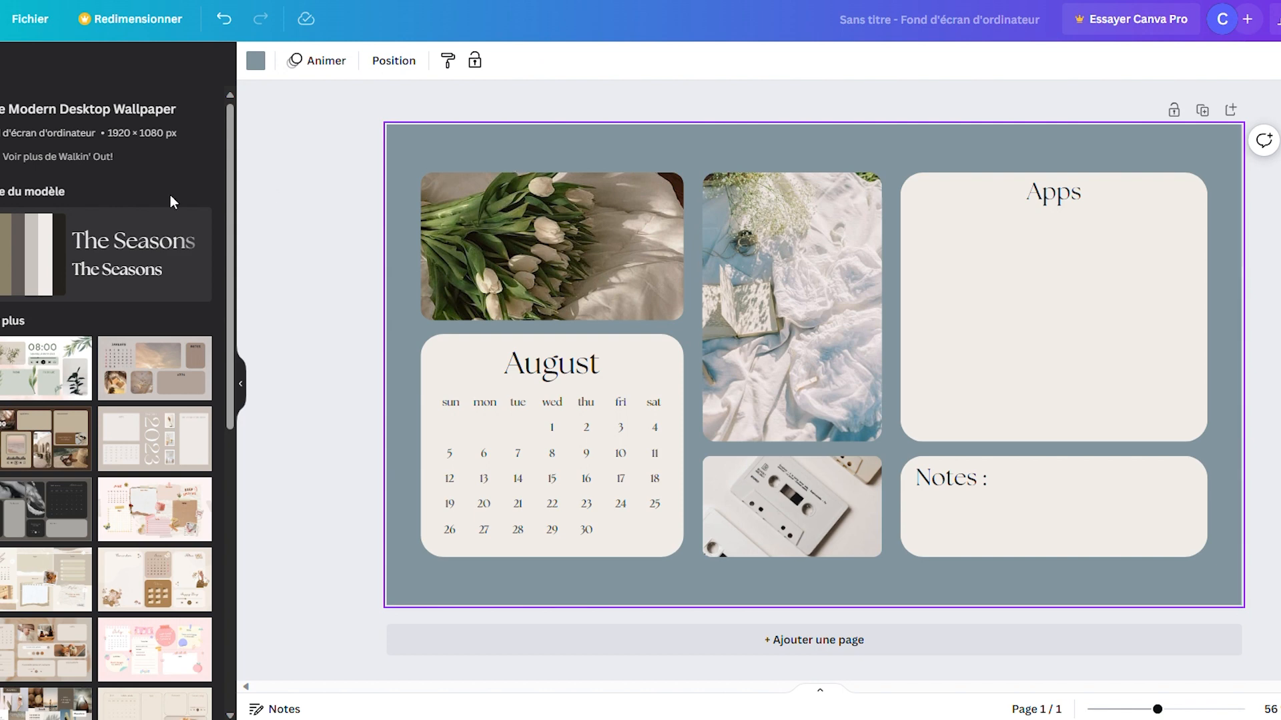
{"action": "left_click", "coordinate": [0, 183]}
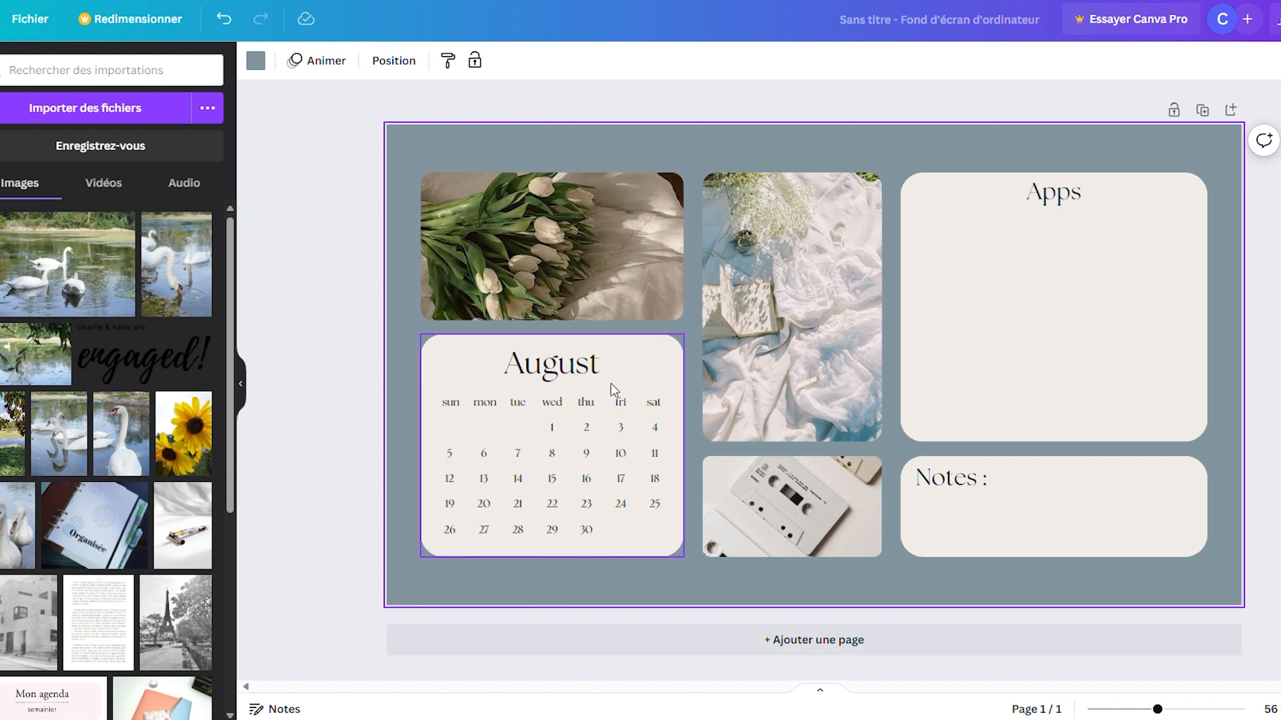
Step: Delete the August title, all weekday labels and all date numbers from the calendar card, keeping the empty card
{"action": "left_click", "coordinate": [564, 369]}
{"action": "left_click", "coordinate": [450, 402], "text": "shift"}
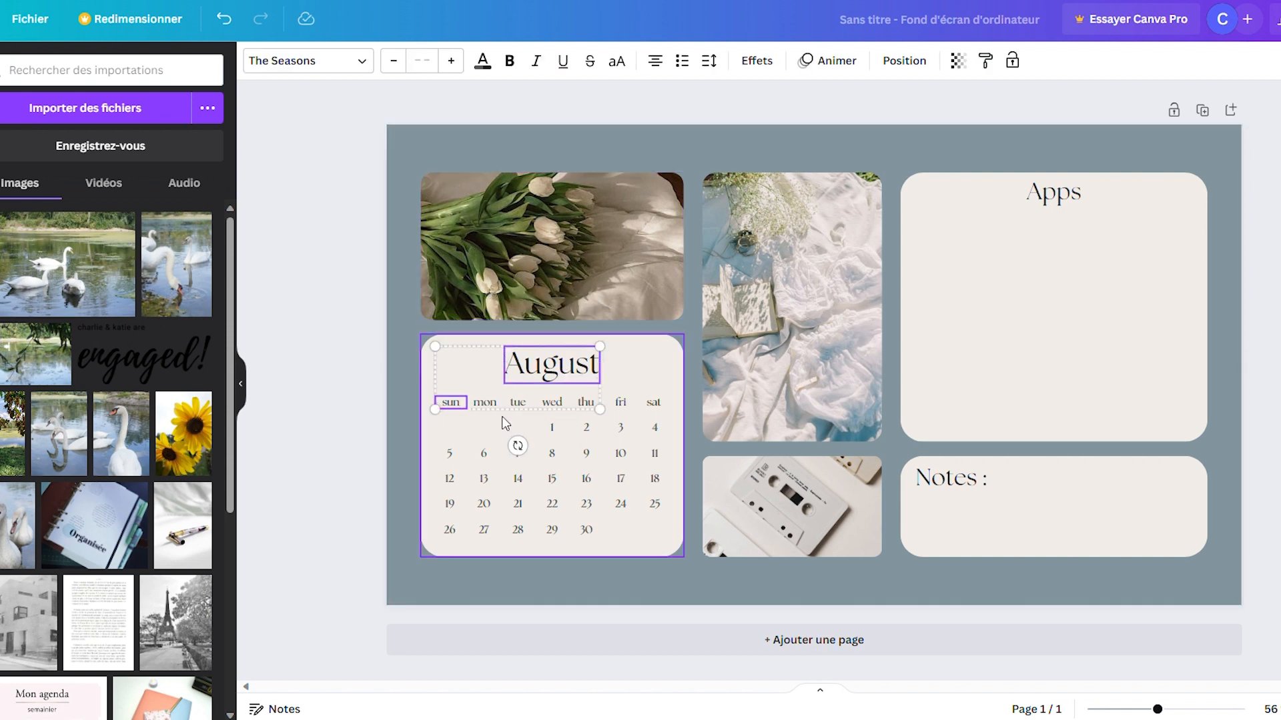
{"action": "left_click", "coordinate": [485, 402], "text": "shift"}
{"action": "left_click", "coordinate": [518, 402], "text": "shift"}
{"action": "left_click", "coordinate": [551, 402], "text": "shift"}
{"action": "left_click", "coordinate": [585, 403], "text": "shift"}
{"action": "left_click", "coordinate": [620, 404], "text": "shift"}
{"action": "left_click", "coordinate": [654, 402], "text": "shift"}
{"action": "left_click", "coordinate": [654, 427], "text": "shift"}
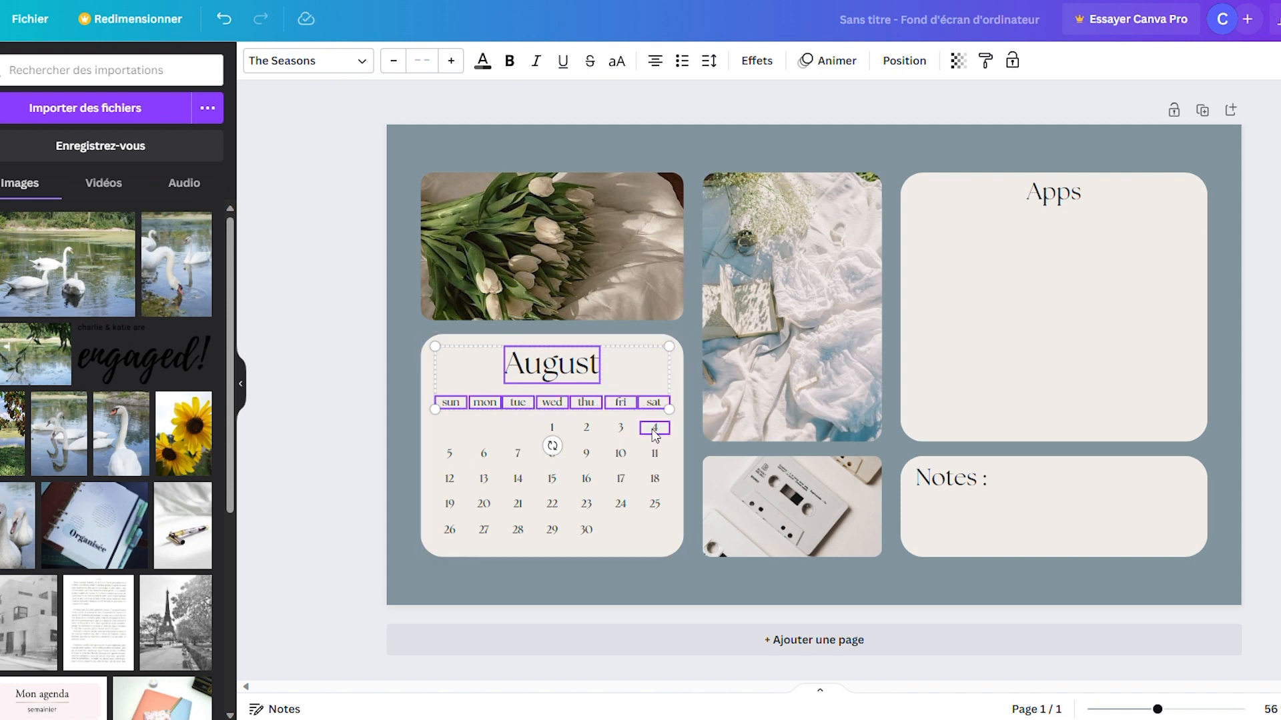
{"action": "left_click", "coordinate": [620, 428], "text": "shift"}
{"action": "left_click", "coordinate": [587, 428], "text": "shift"}
{"action": "left_click", "coordinate": [552, 428], "text": "shift"}
{"action": "left_click", "coordinate": [450, 454], "text": "shift"}
{"action": "left_click", "coordinate": [483, 454], "text": "shift"}
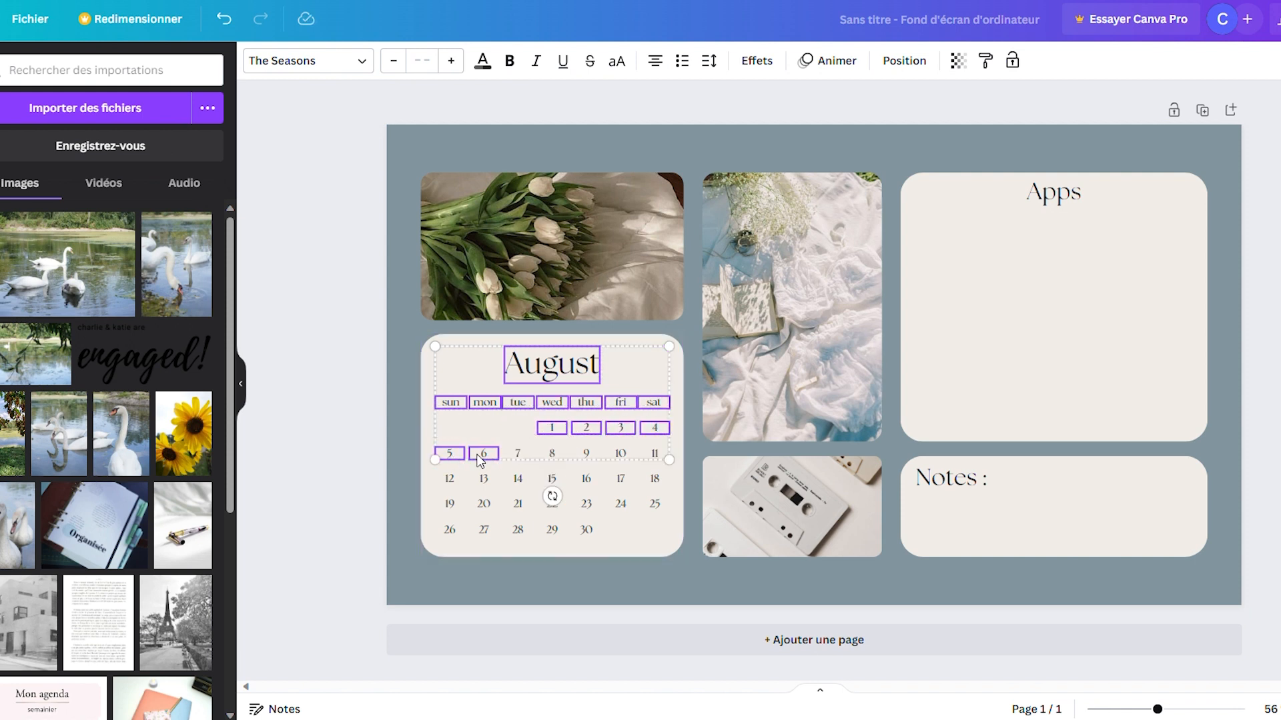
{"action": "left_click", "coordinate": [517, 454], "text": "shift"}
{"action": "left_click", "coordinate": [552, 454], "text": "shift"}
{"action": "left_click", "coordinate": [586, 454], "text": "shift"}
{"action": "left_click", "coordinate": [621, 453], "text": "shift"}
{"action": "left_click", "coordinate": [653, 455], "text": "shift"}
{"action": "left_click", "coordinate": [449, 479], "text": "shift"}
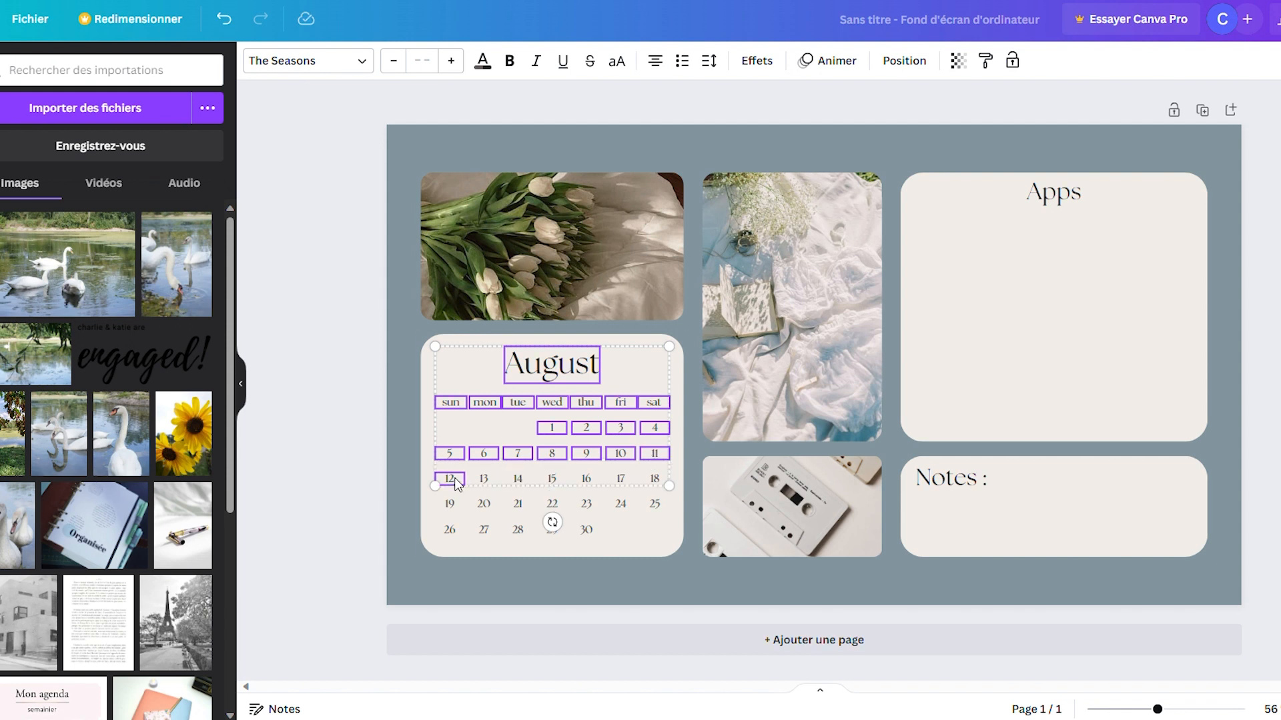
{"action": "left_click", "coordinate": [484, 479], "text": "shift"}
{"action": "left_click", "coordinate": [518, 479], "text": "shift"}
{"action": "left_click", "coordinate": [552, 479], "text": "shift"}
{"action": "left_click", "coordinate": [586, 479], "text": "shift"}
{"action": "left_click", "coordinate": [620, 479], "text": "shift"}
{"action": "left_click", "coordinate": [654, 480], "text": "shift"}
{"action": "left_click", "coordinate": [449, 504], "text": "shift"}
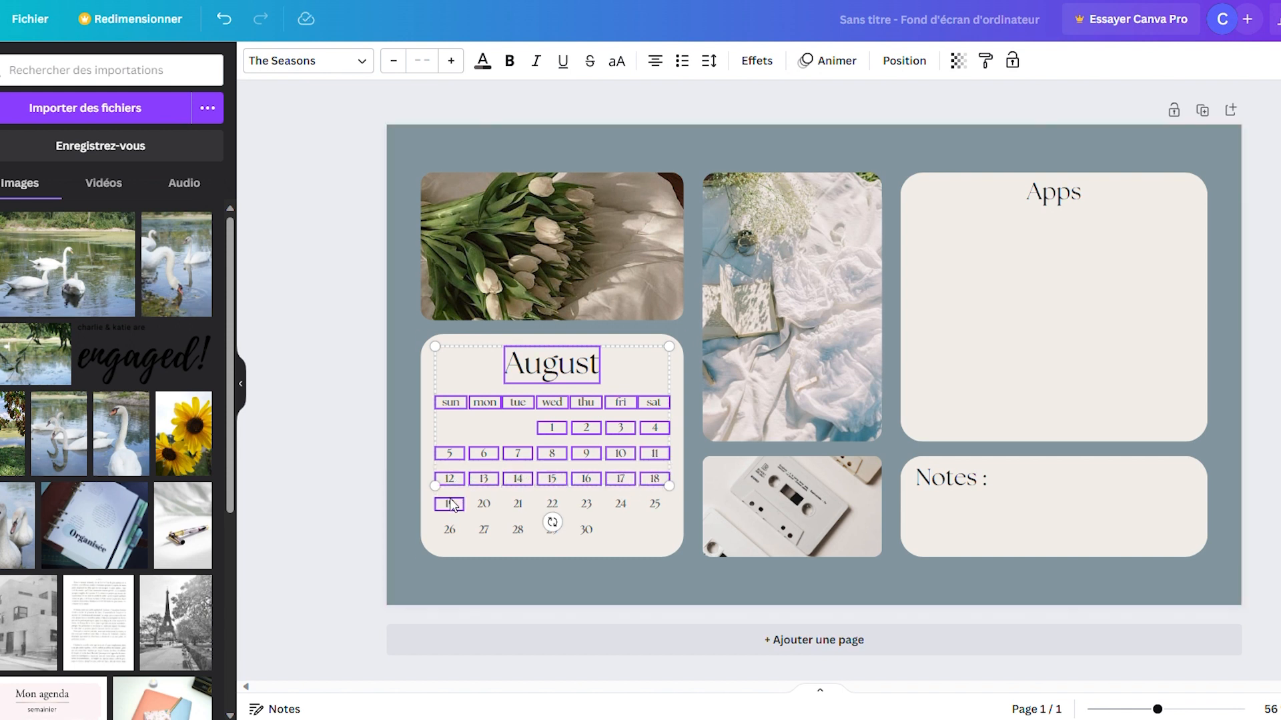
{"action": "left_click", "coordinate": [484, 503], "text": "shift"}
{"action": "left_click", "coordinate": [517, 503], "text": "shift"}
{"action": "left_click", "coordinate": [552, 504], "text": "shift"}
{"action": "left_click", "coordinate": [586, 504], "text": "shift"}
{"action": "left_click", "coordinate": [621, 505], "text": "shift"}
{"action": "left_click", "coordinate": [655, 504], "text": "shift"}
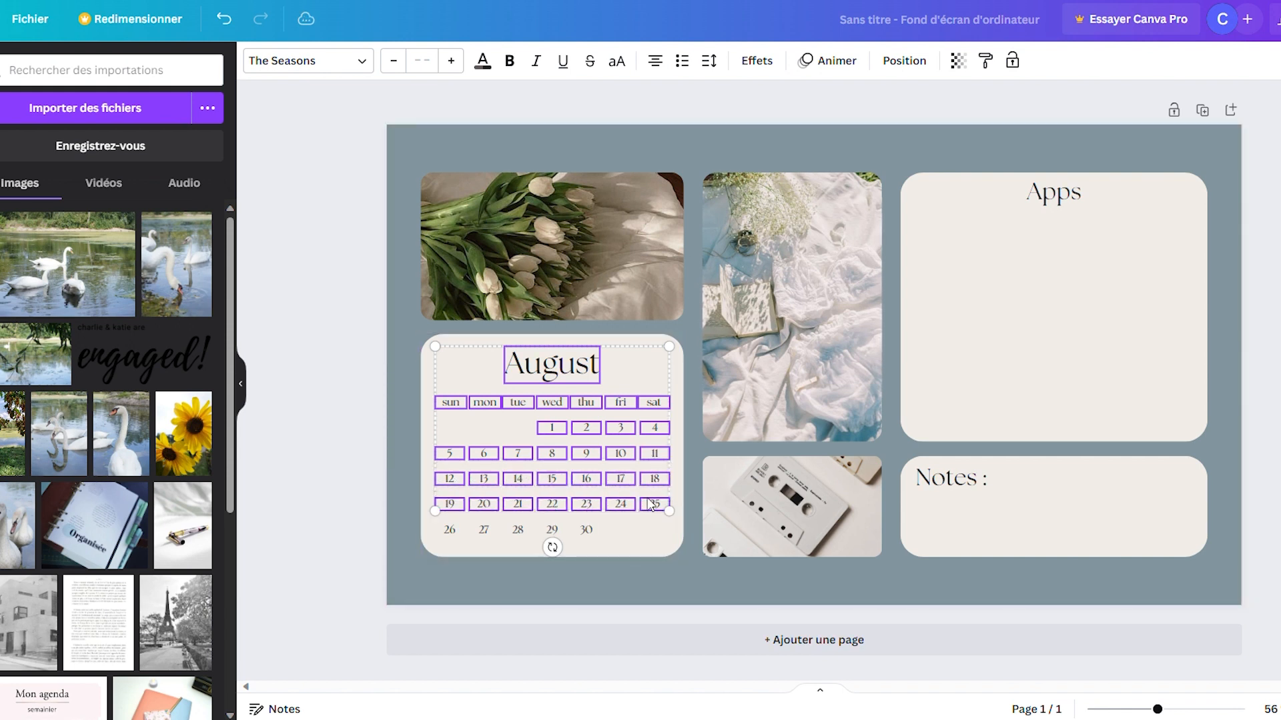
{"action": "left_click", "coordinate": [450, 530], "text": "shift"}
{"action": "left_click", "coordinate": [484, 530], "text": "shift"}
{"action": "left_click", "coordinate": [517, 529], "text": "shift"}
{"action": "left_click", "coordinate": [550, 531], "text": "shift"}
{"action": "left_click", "coordinate": [586, 530], "text": "shift"}
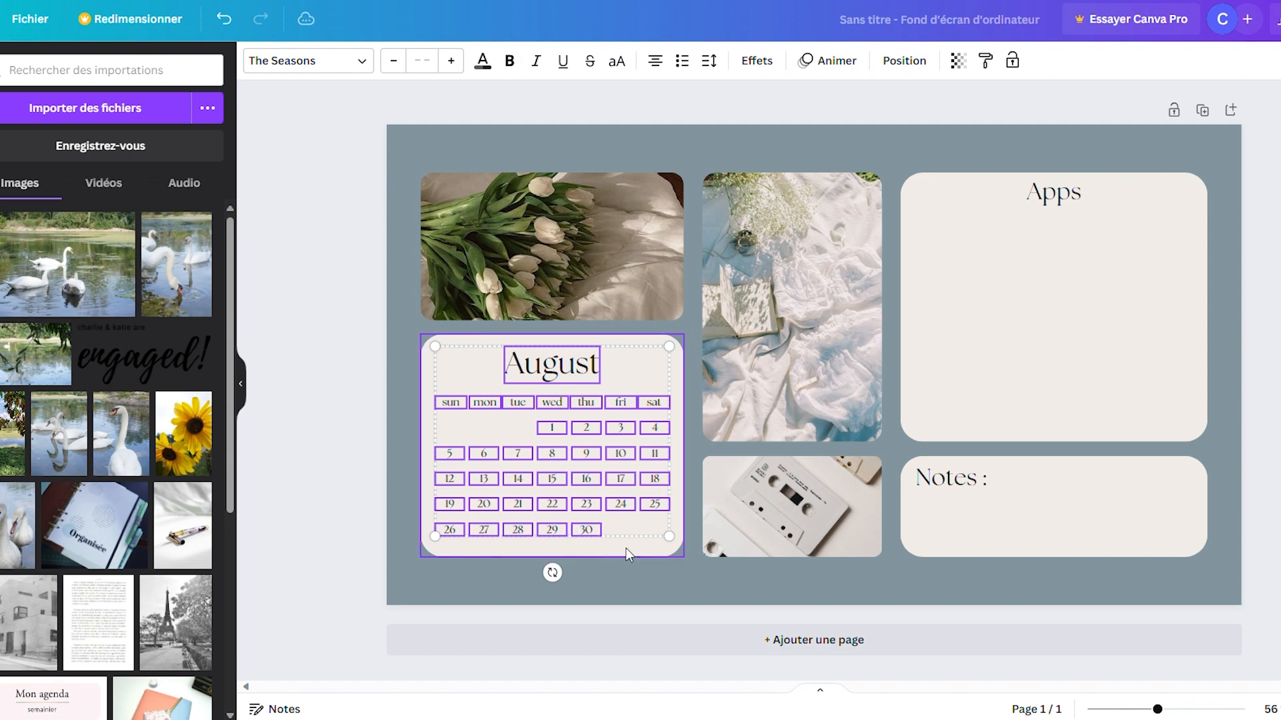
{"action": "key", "text": "Delete"}
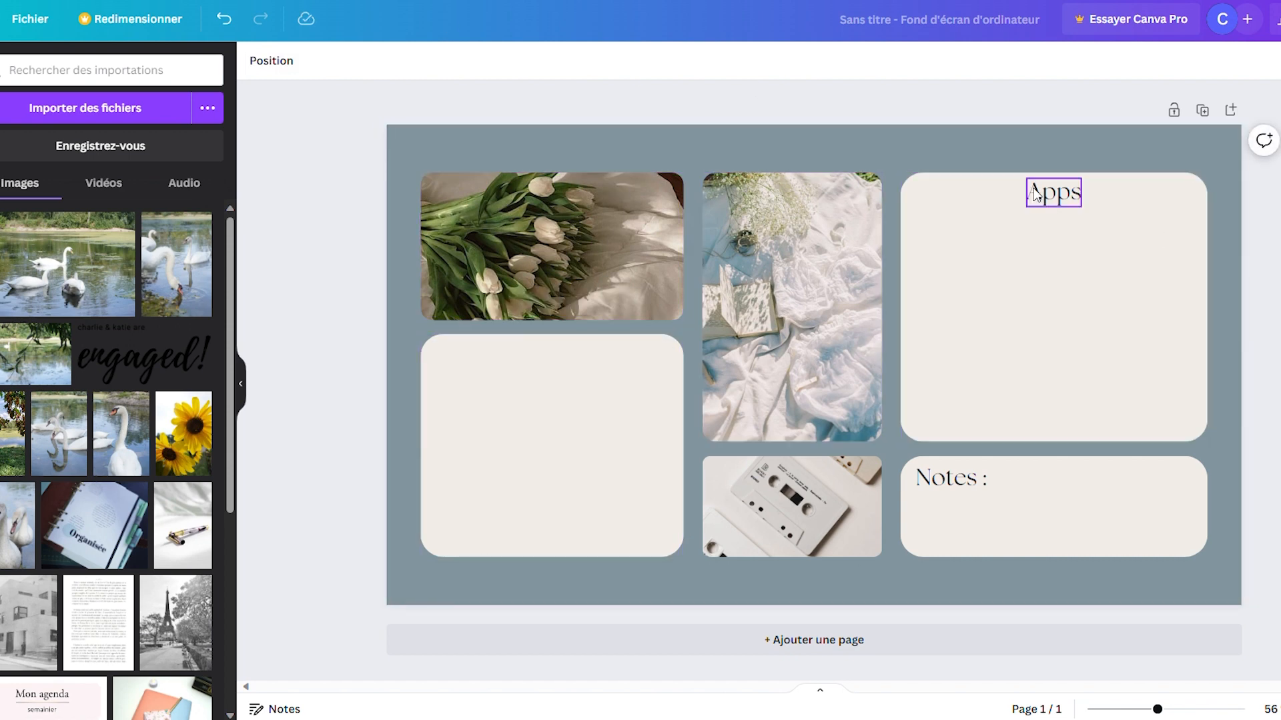
Step: Move the "Notes :" text into the emptied calendar card and change it to "A faire"
{"action": "left_click", "coordinate": [1052, 200]}
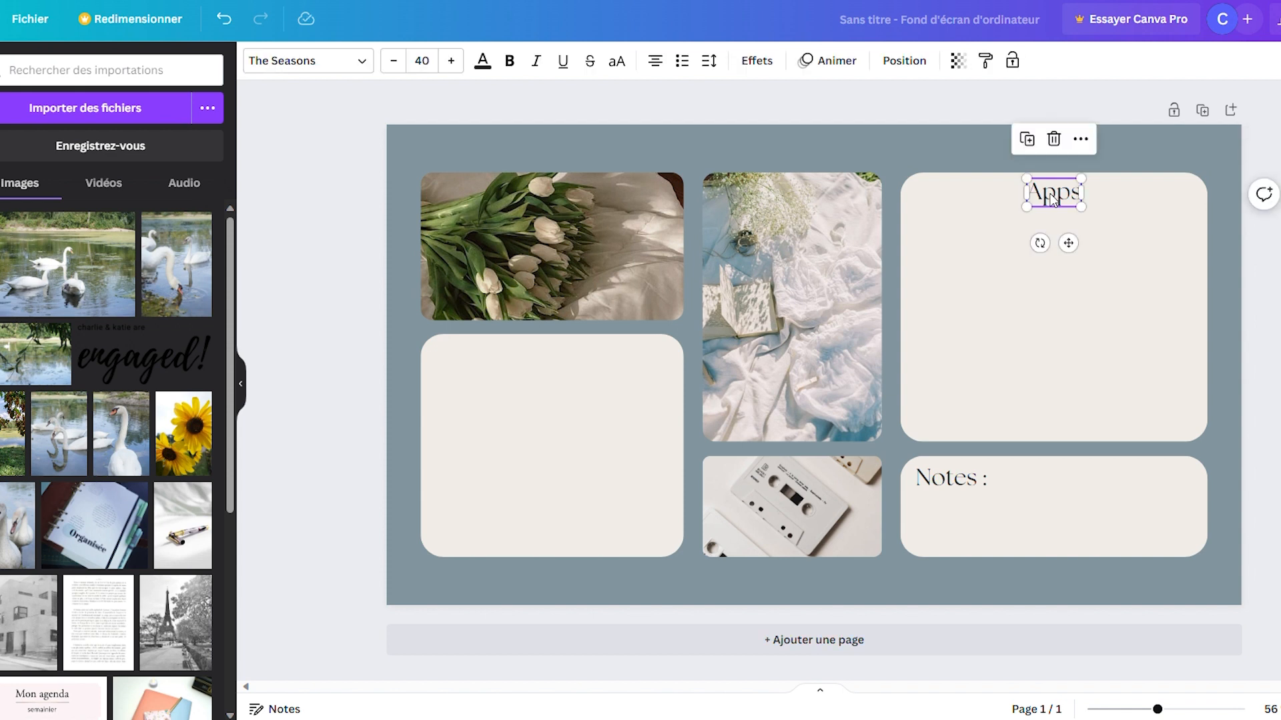
{"action": "left_click", "coordinate": [950, 478]}
{"action": "left_click_drag", "start_coordinate": [951, 478], "coordinate": [538, 355]}
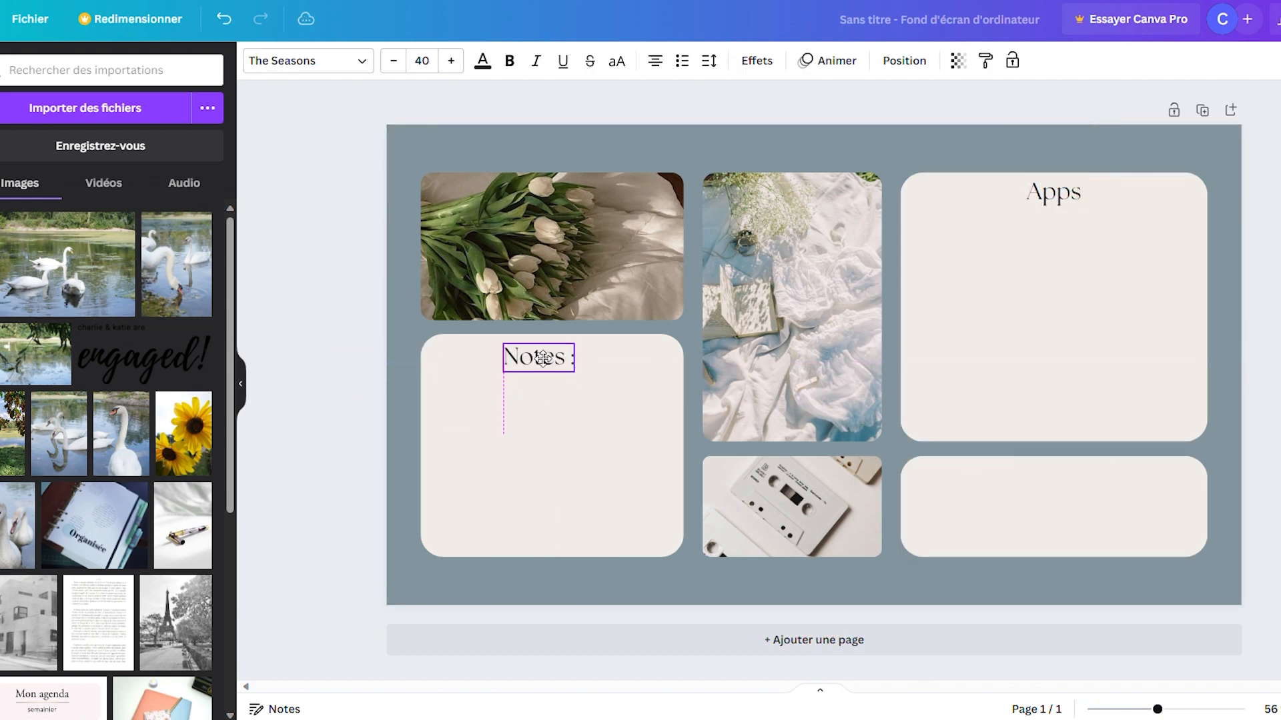
{"action": "double_click", "coordinate": [545, 359]}
{"action": "type", "text": "A faire"}
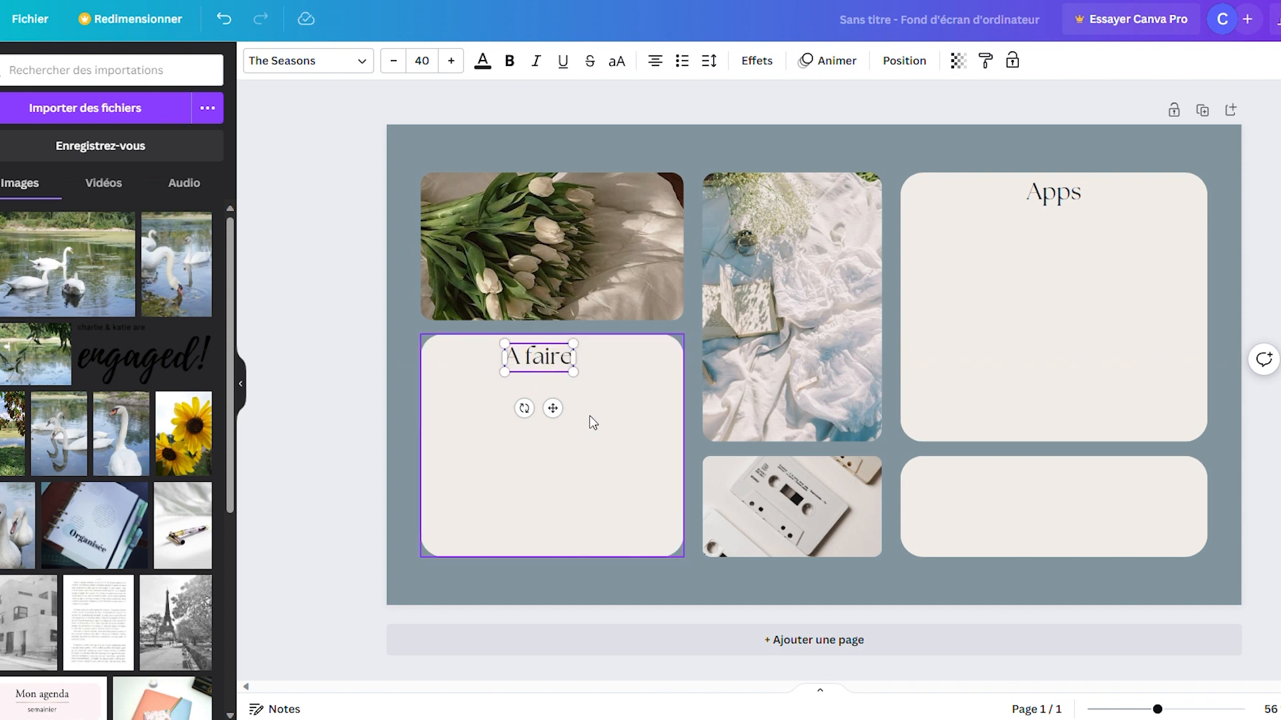
Step: Centre the "A faire" heading horizontally near the upper edge of its card
{"action": "left_click", "coordinate": [587, 417]}
{"action": "left_click", "coordinate": [553, 355]}
{"action": "left_click_drag", "start_coordinate": [553, 354], "coordinate": [559, 358]}
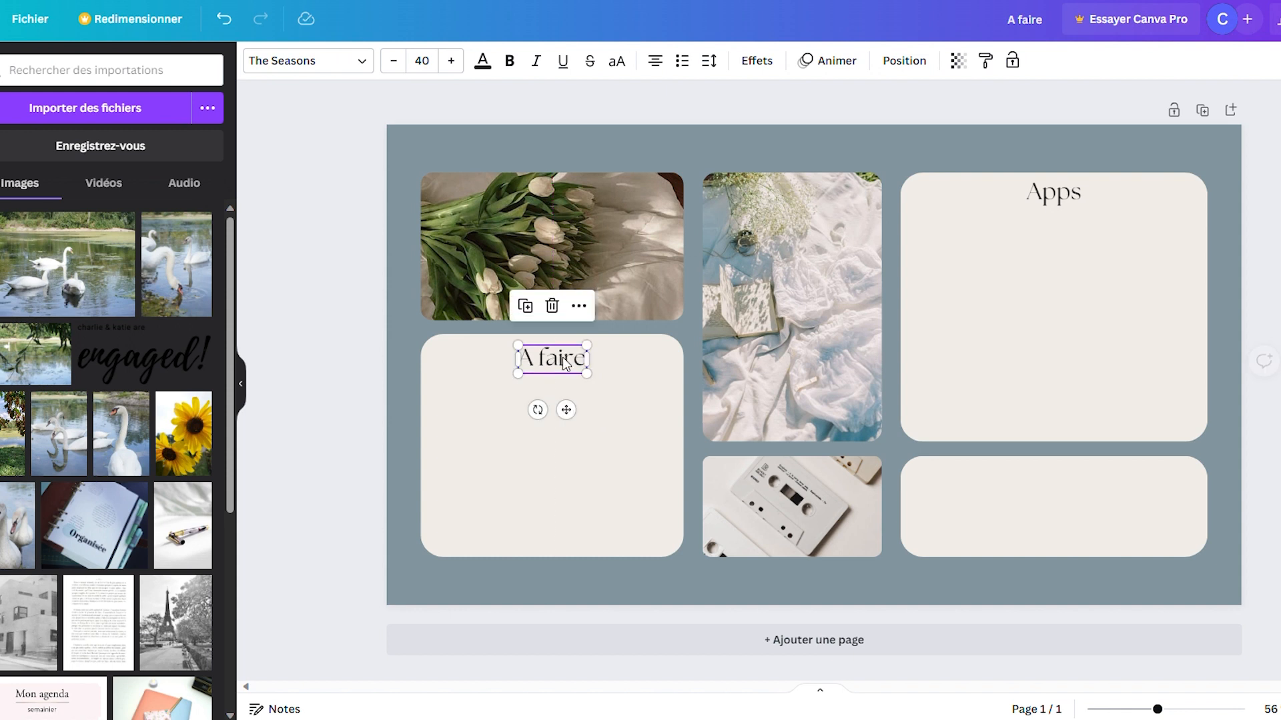
{"action": "left_click", "coordinate": [618, 470]}
Step: Replace the "Apps" heading of the large card with "A classer"
{"action": "double_click", "coordinate": [1058, 194]}
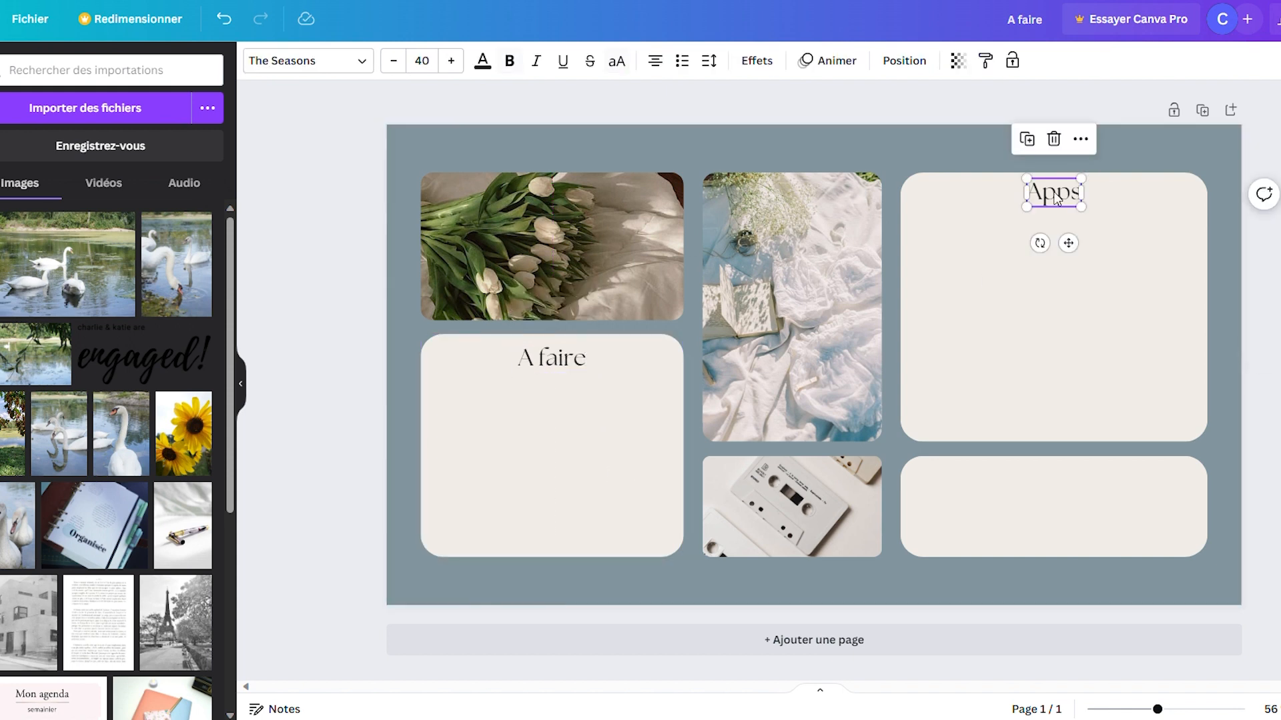
{"action": "left_click", "coordinate": [1056, 191]}
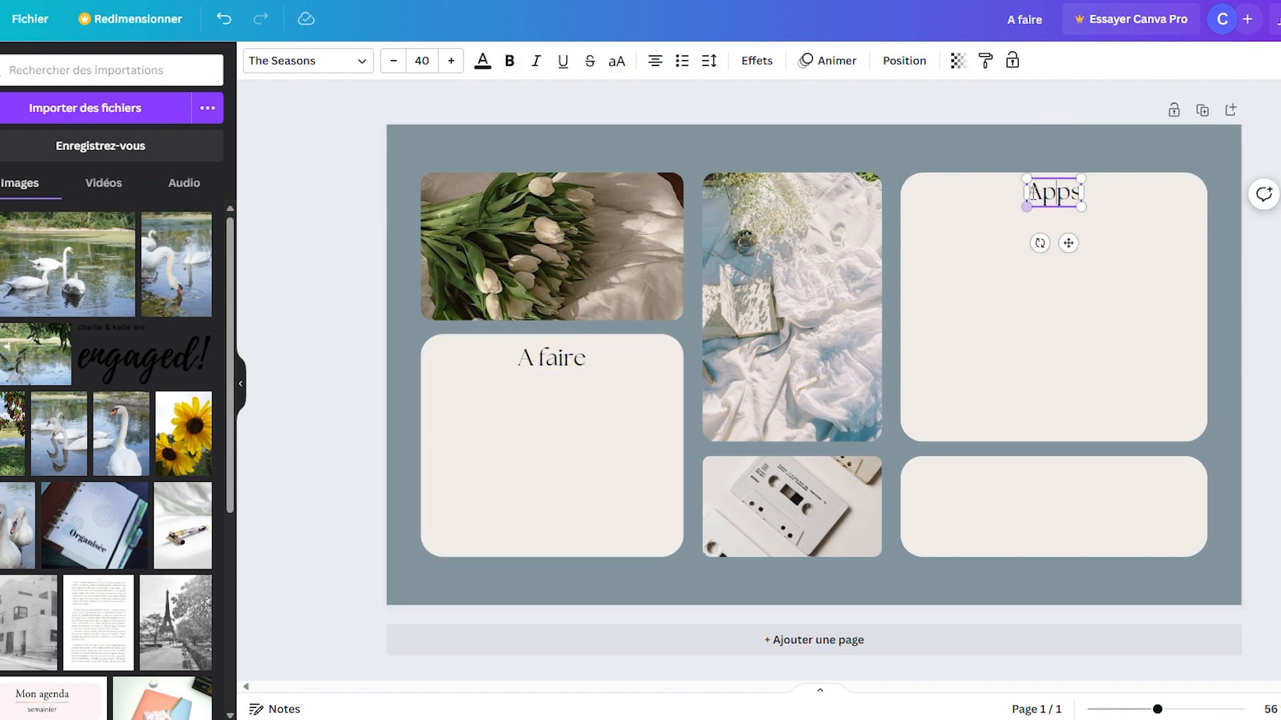
{"action": "left_click_drag", "start_coordinate": [1037, 192], "coordinate": [1098, 200]}
{"action": "type", "text": "A c"}
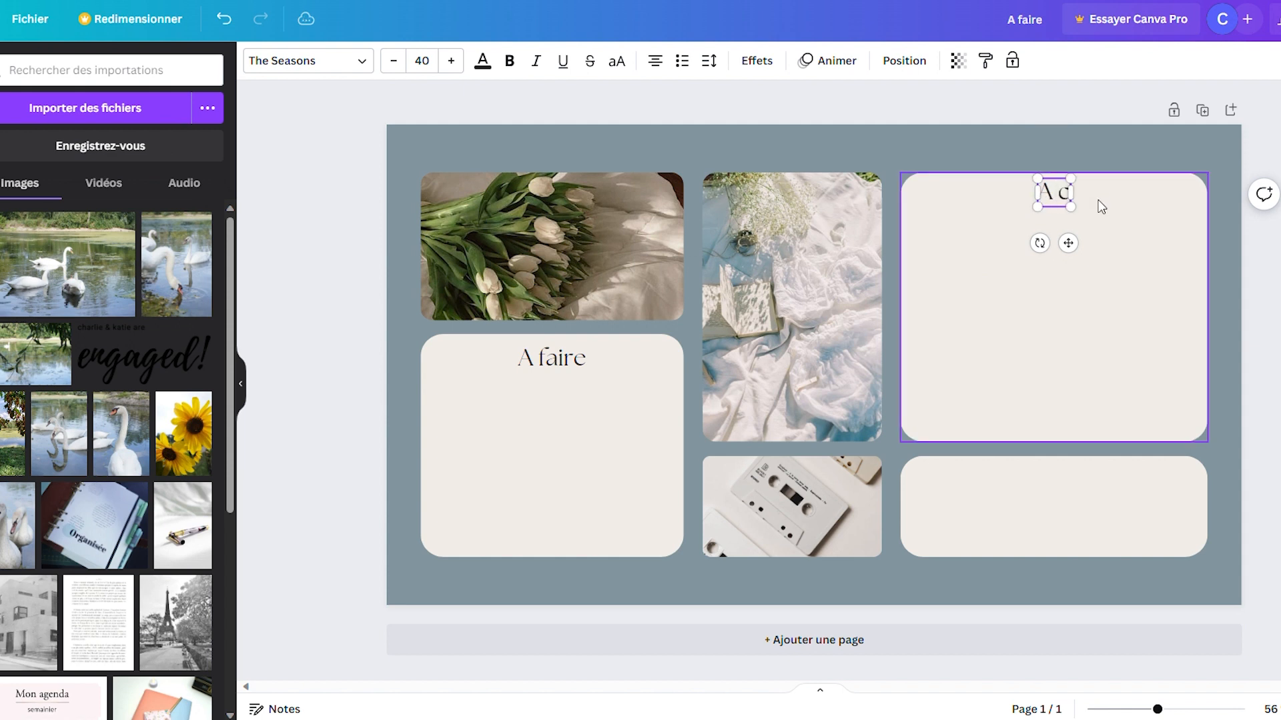
{"action": "type", "text": "lasser"}
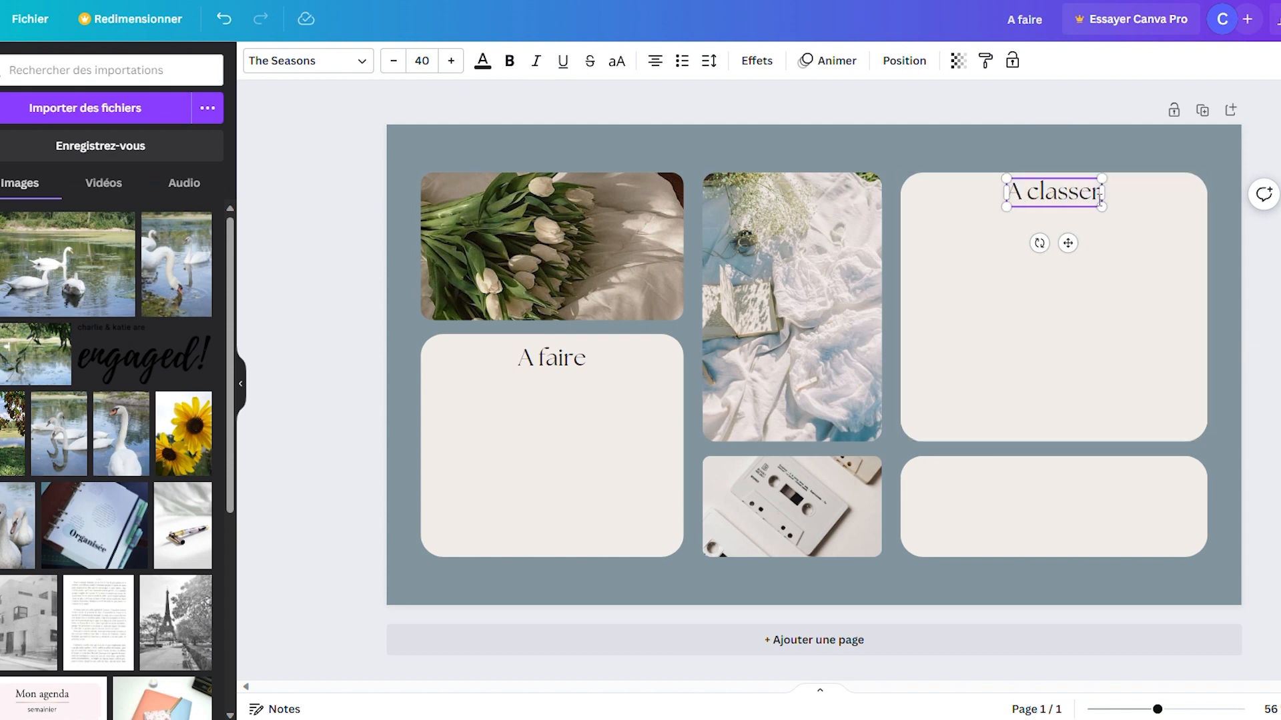
Step: Delete the empty rounded card below the "A classer" card
{"action": "left_click", "coordinate": [1043, 533]}
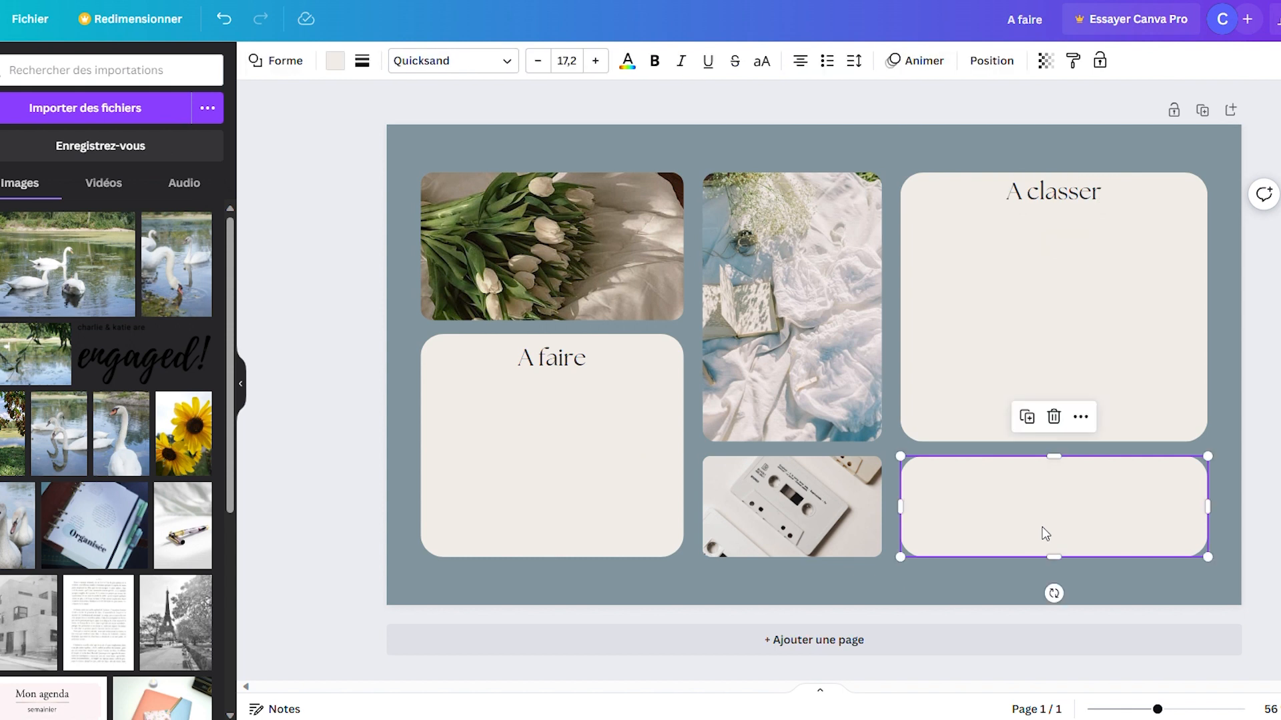
{"action": "key", "text": "Delete"}
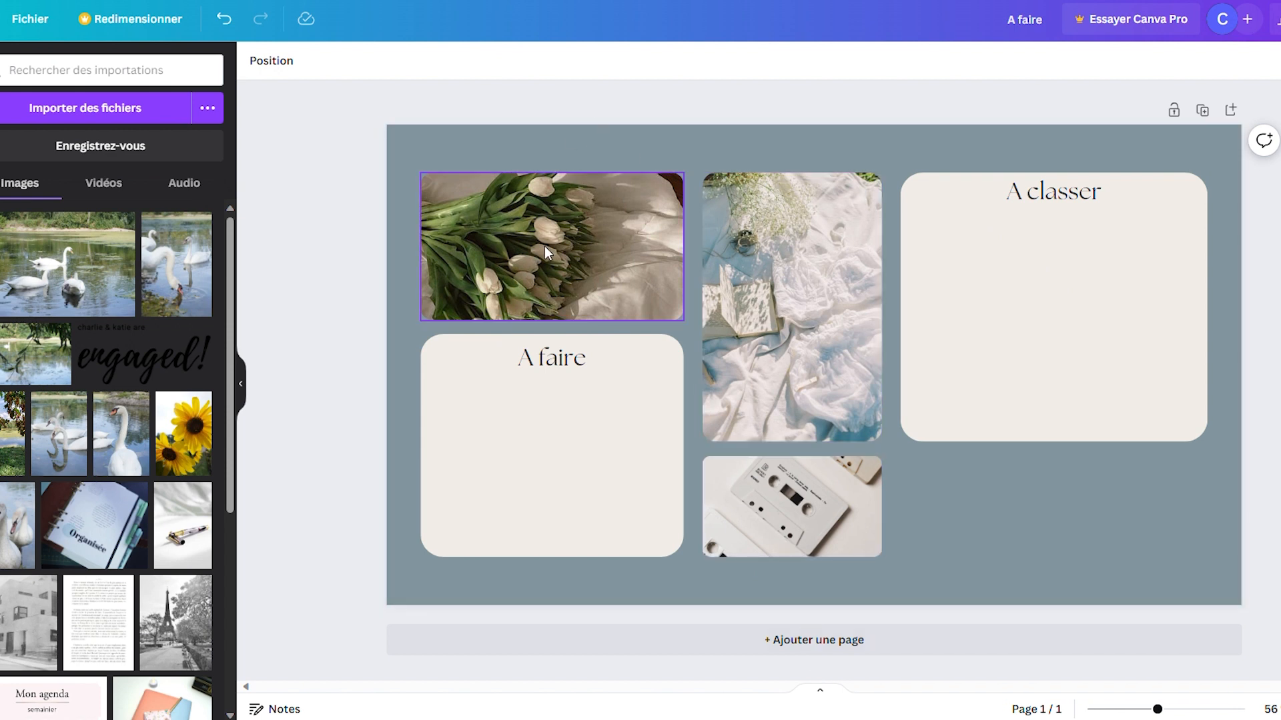
Step: Replace the tulip photo with the lake and branches image, the tall photo with the two swans, and the cassette photo with the yellow flowers
{"action": "left_click", "coordinate": [18, 357]}
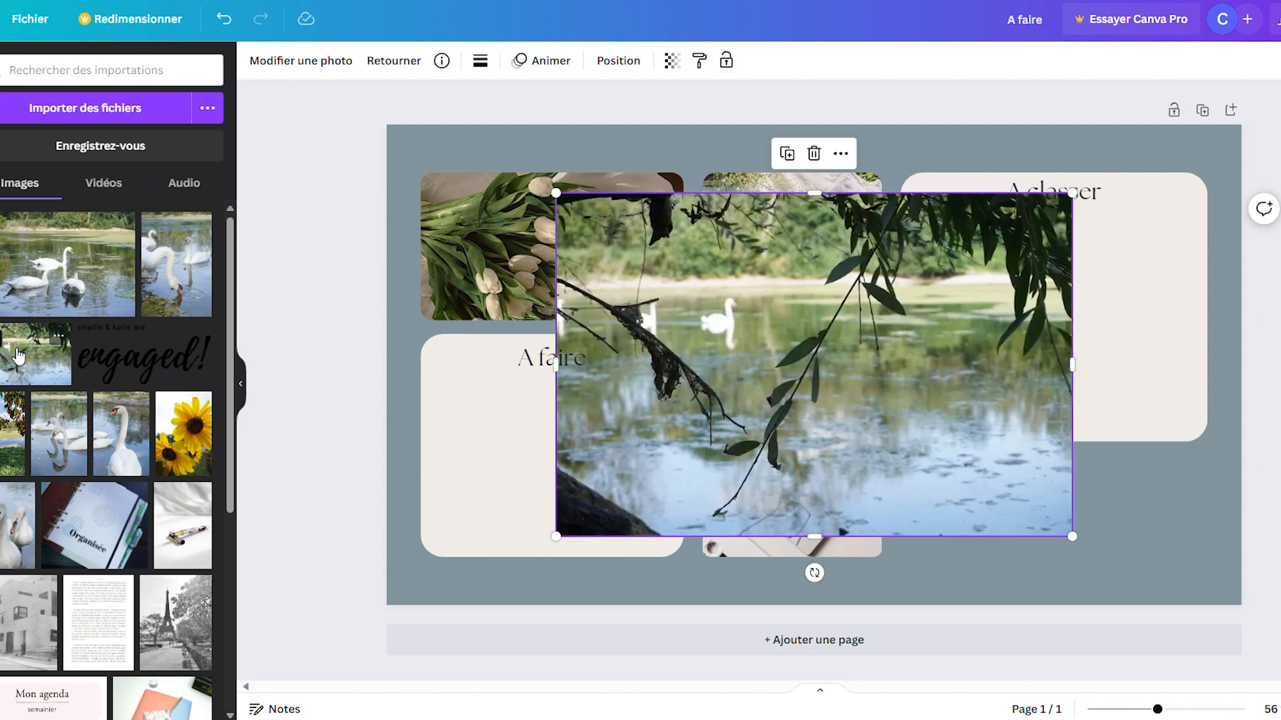
{"action": "left_click_drag", "start_coordinate": [796, 344], "coordinate": [591, 260]}
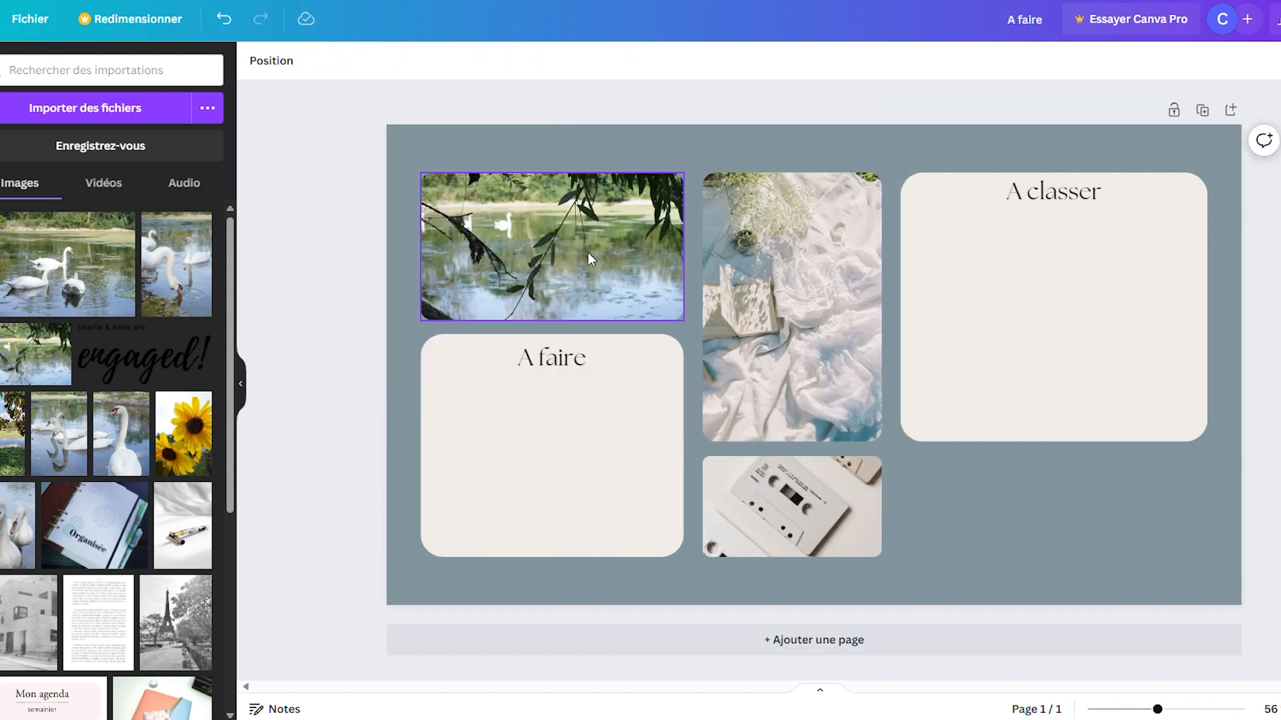
{"action": "left_click", "coordinate": [641, 232]}
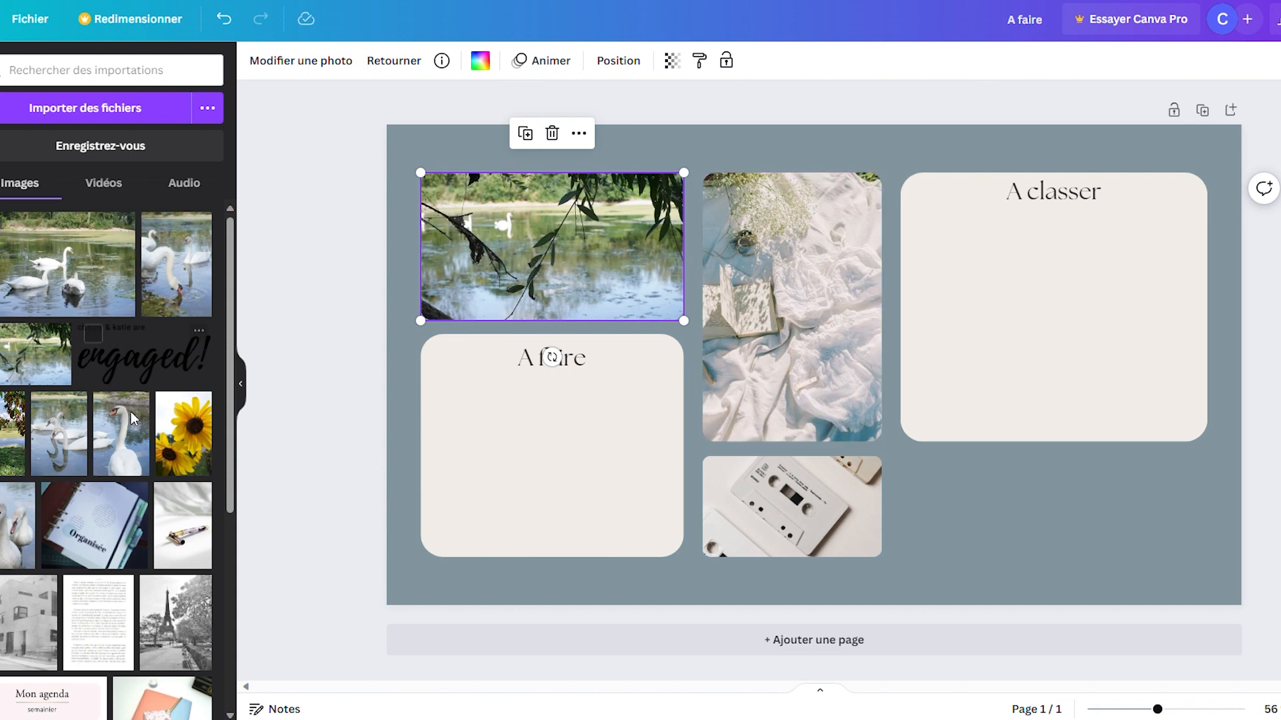
{"action": "left_click_drag", "start_coordinate": [10, 536], "coordinate": [713, 295]}
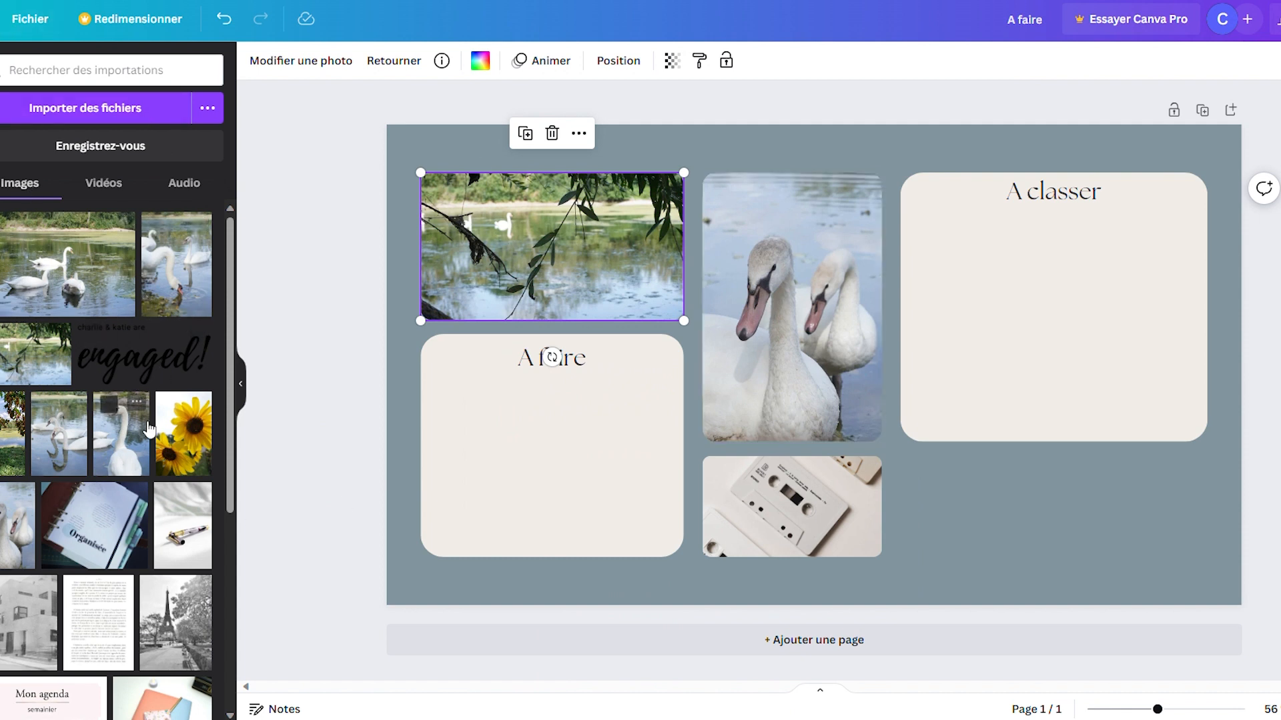
{"action": "left_click_drag", "start_coordinate": [178, 436], "coordinate": [777, 500]}
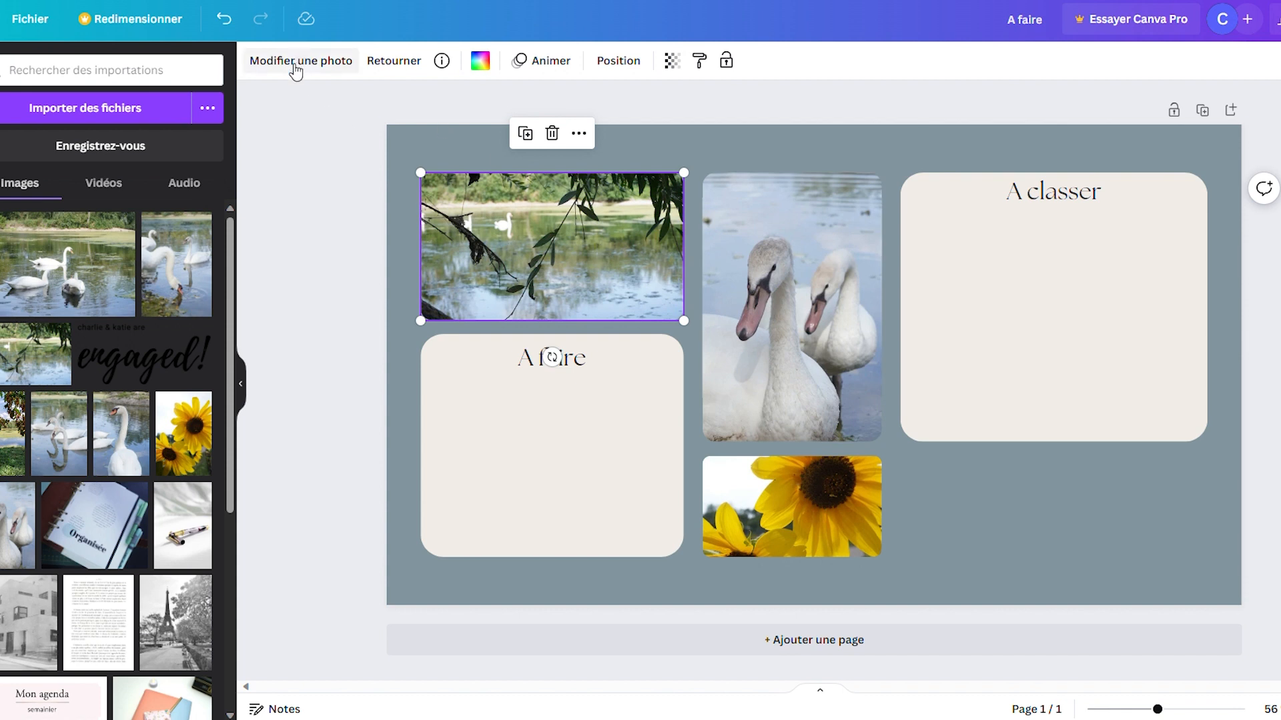
Step: Adjust the lake photo's white balance by setting its temperature to 16
{"action": "left_click", "coordinate": [299, 63]}
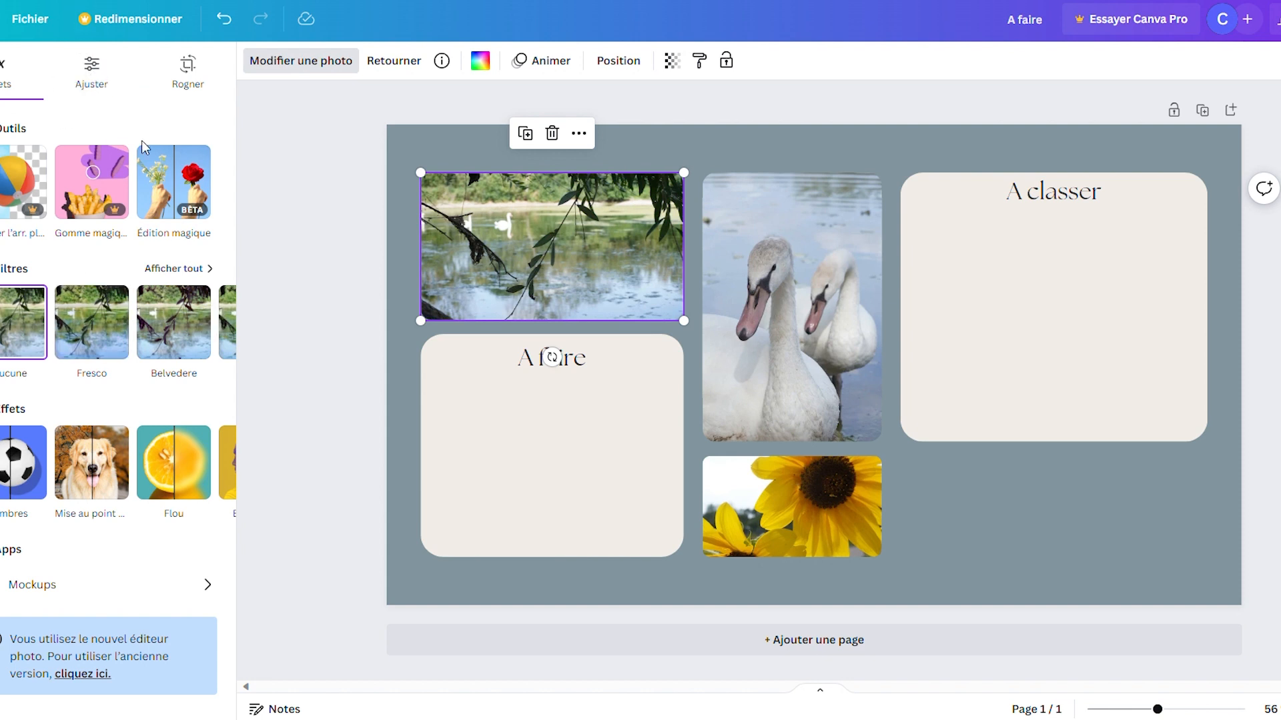
{"action": "left_click", "coordinate": [90, 84]}
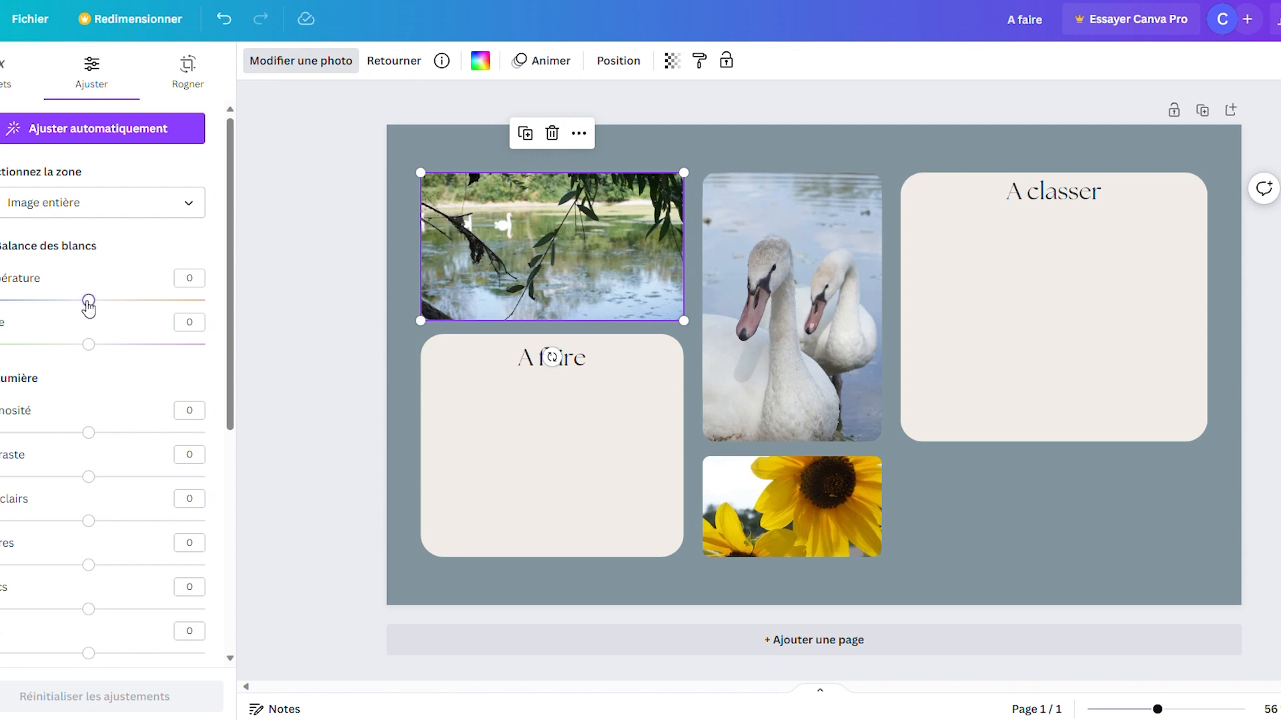
{"action": "left_click_drag", "start_coordinate": [88, 301], "coordinate": [110, 316]}
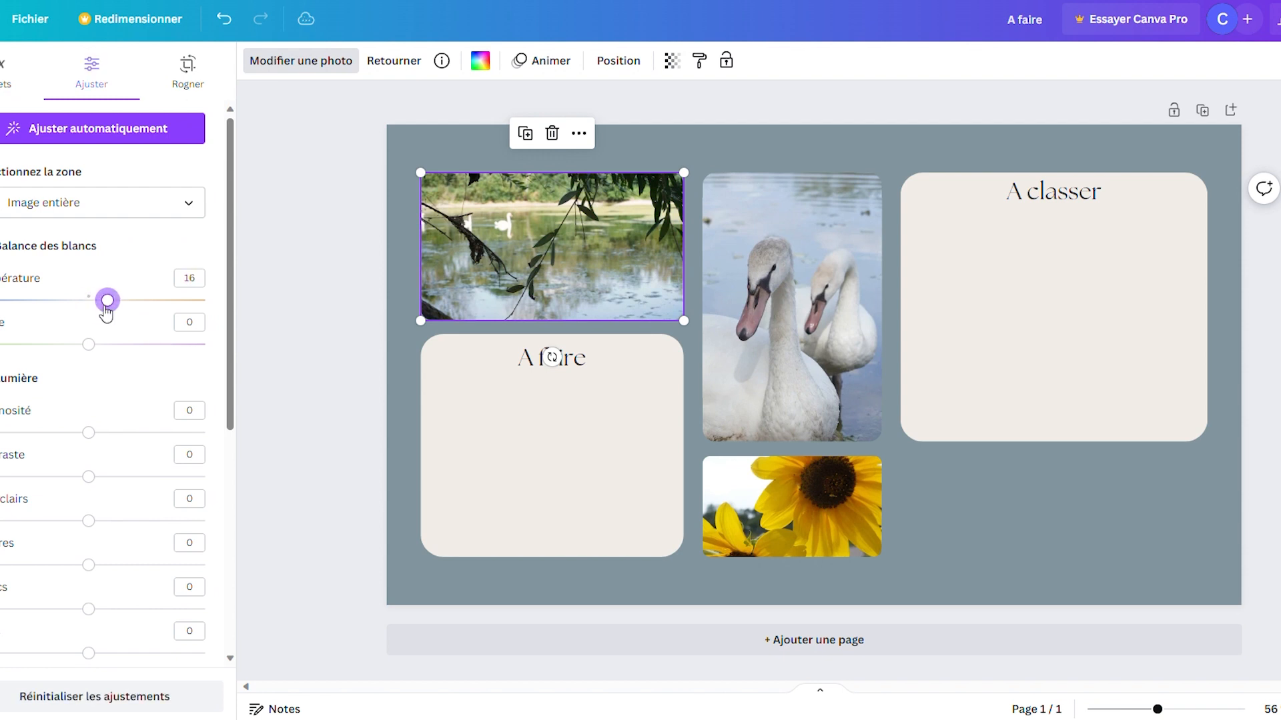
Step: Set the swan photo's brightness to 32 and make its colour temperature slightly warmer
{"action": "left_click", "coordinate": [788, 202]}
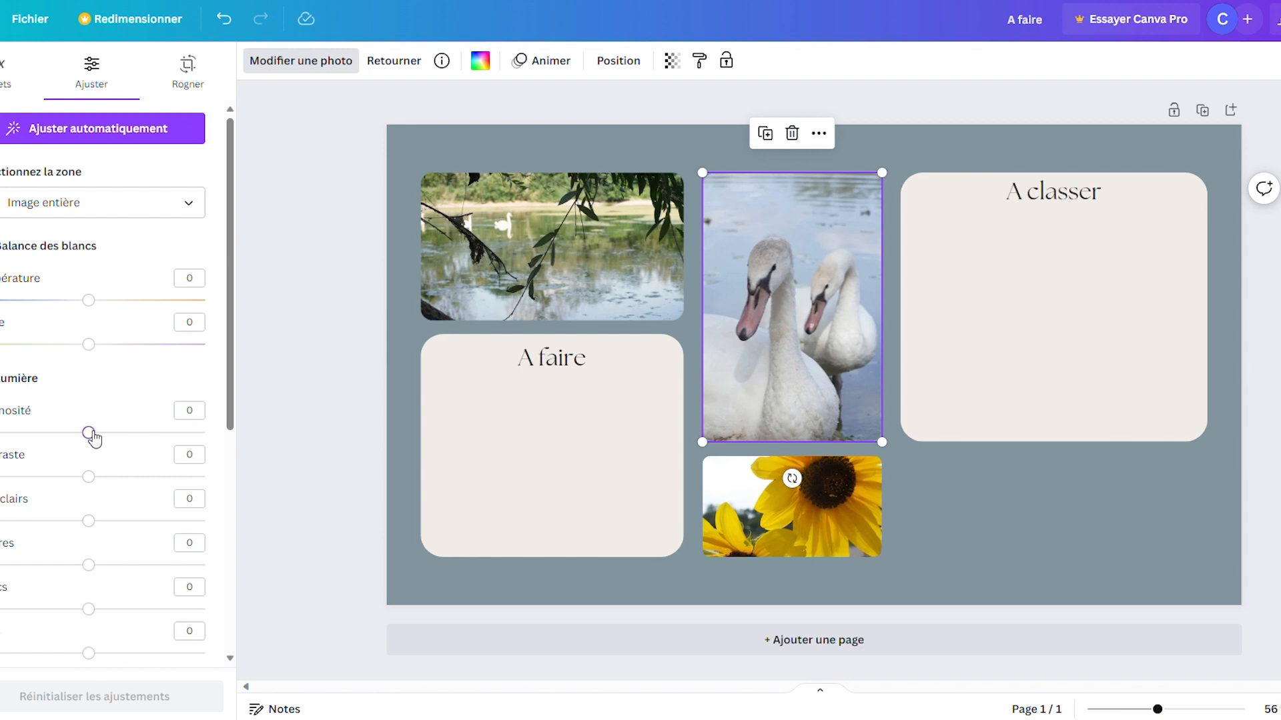
{"action": "left_click_drag", "start_coordinate": [94, 438], "coordinate": [129, 445]}
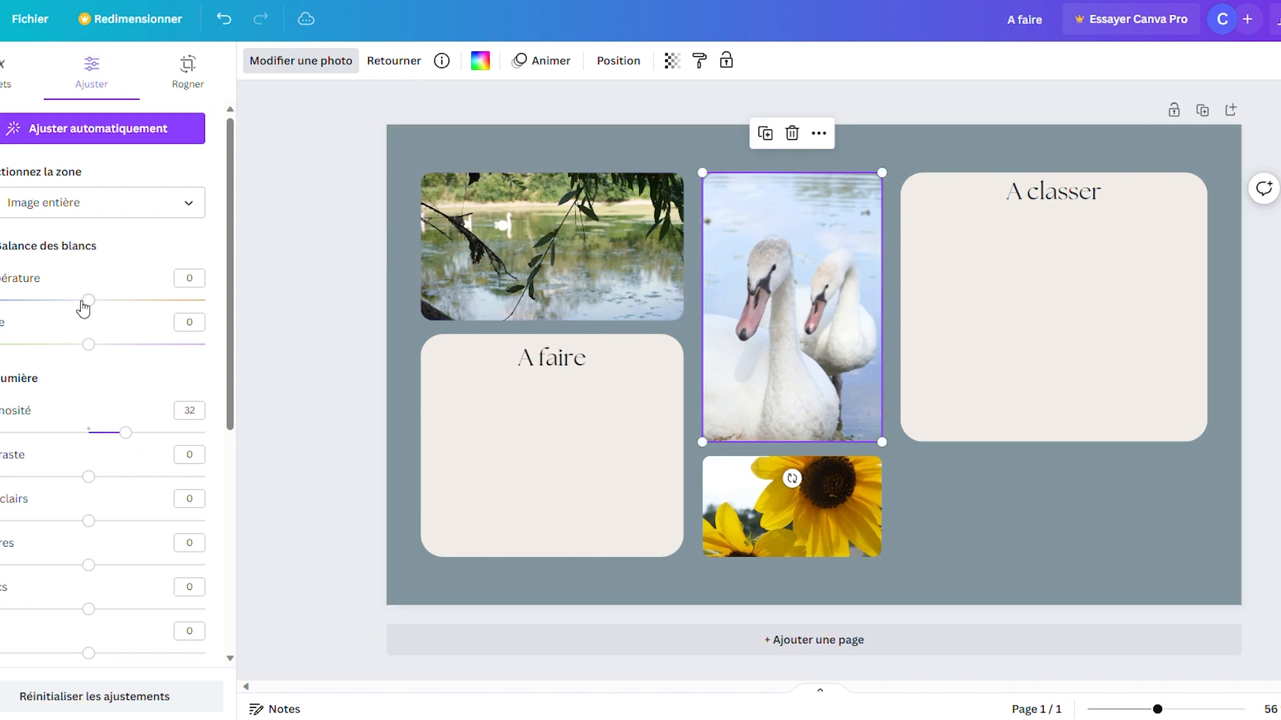
{"action": "left_click_drag", "start_coordinate": [83, 307], "coordinate": [99, 309]}
Step: Turn the yellow flower photo black and white by applying the custom Bichromie (duotone) effect
{"action": "left_click", "coordinate": [809, 522]}
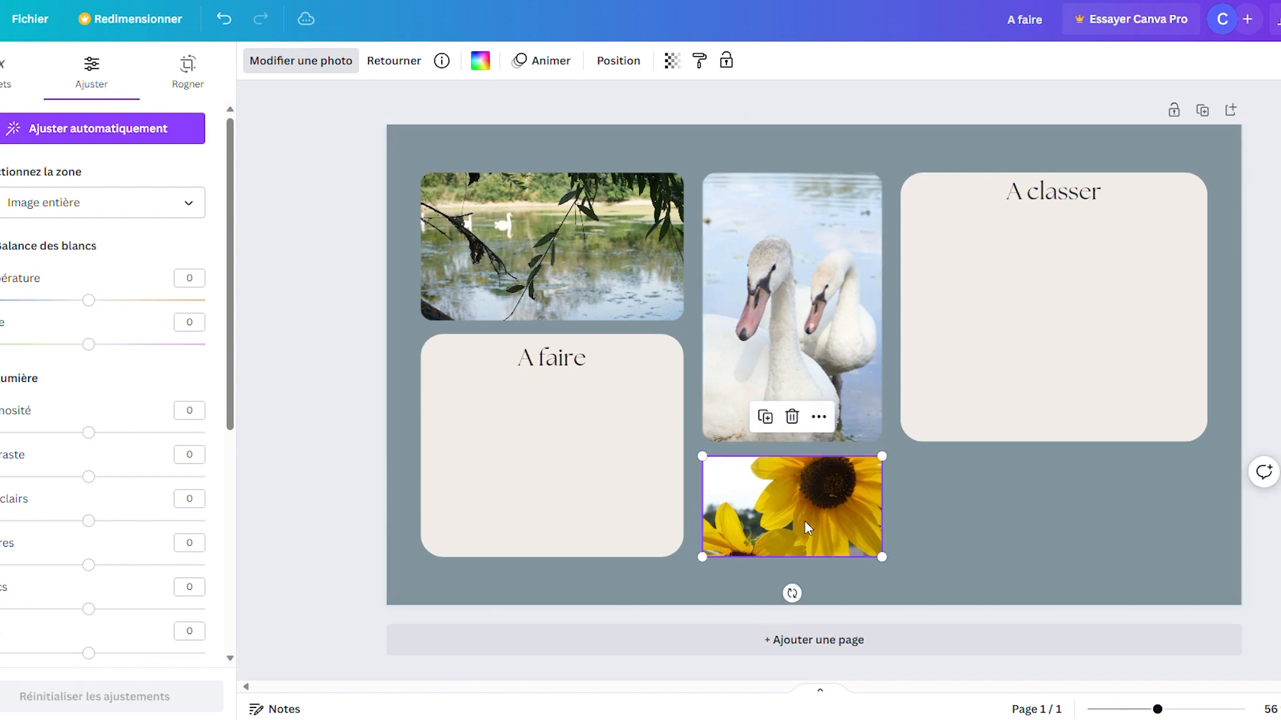
{"action": "left_click", "coordinate": [2, 76]}
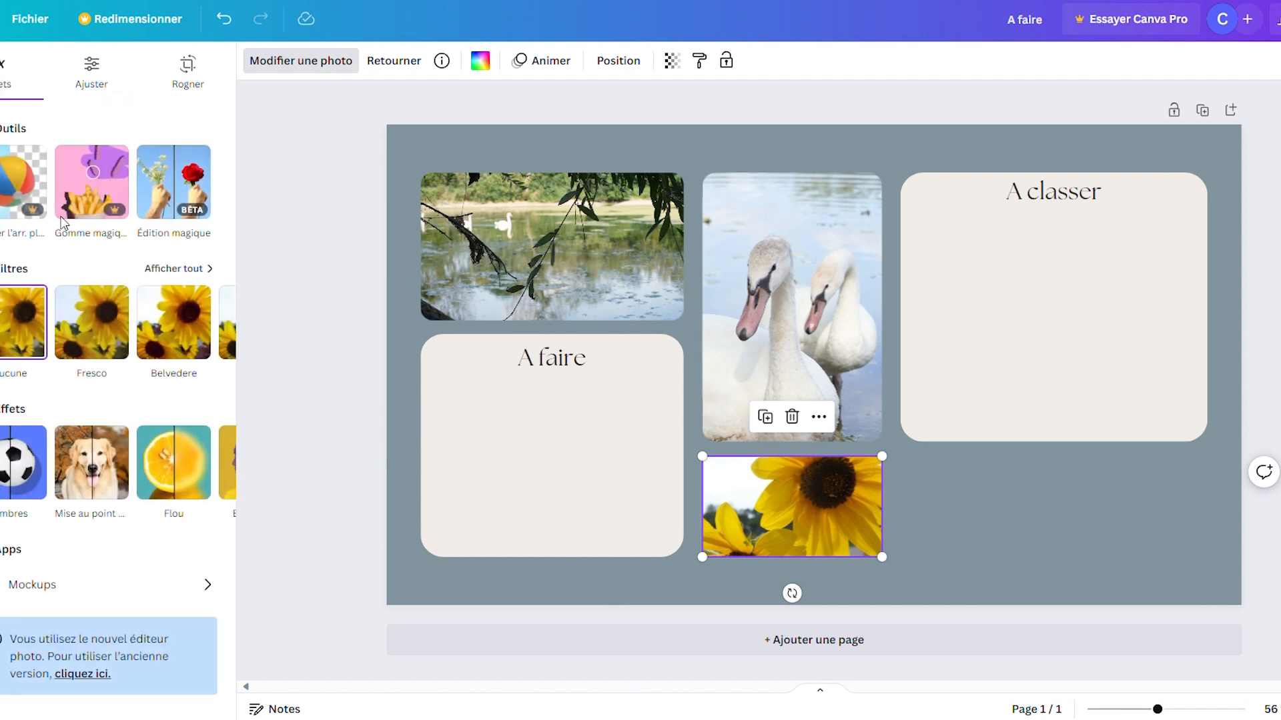
{"action": "left_click", "coordinate": [183, 268]}
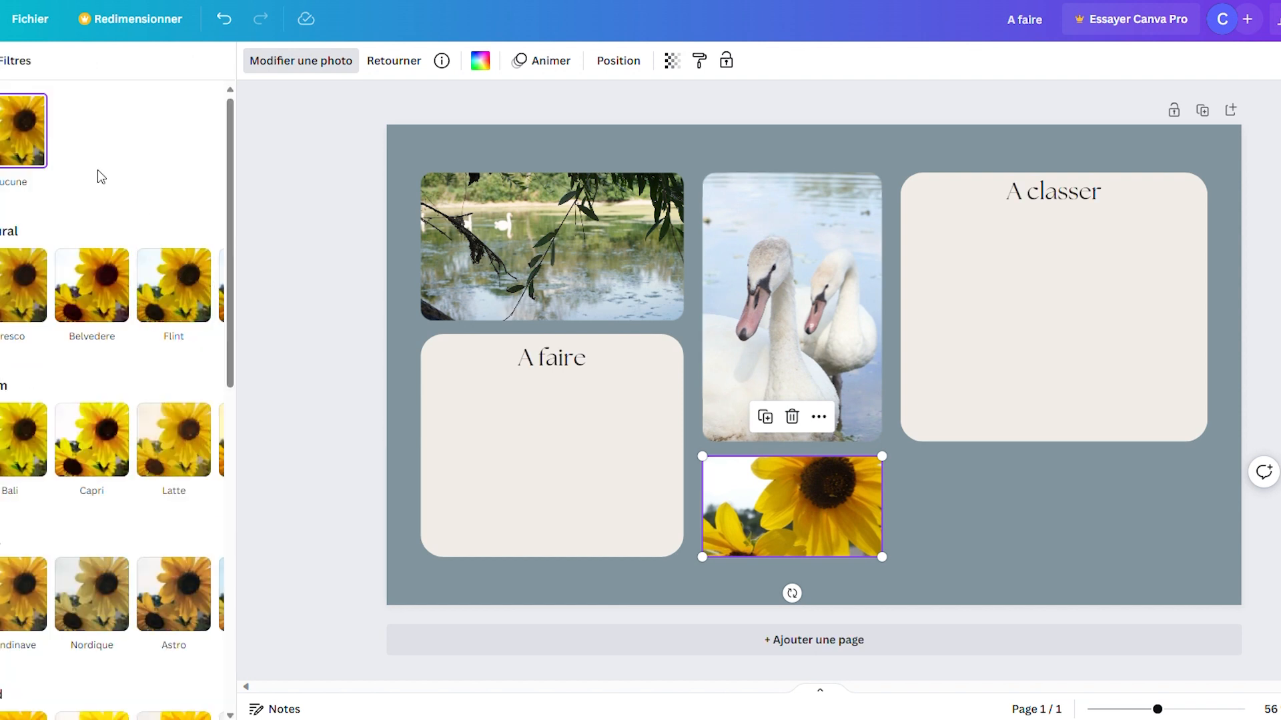
{"action": "left_click", "coordinate": [1, 61]}
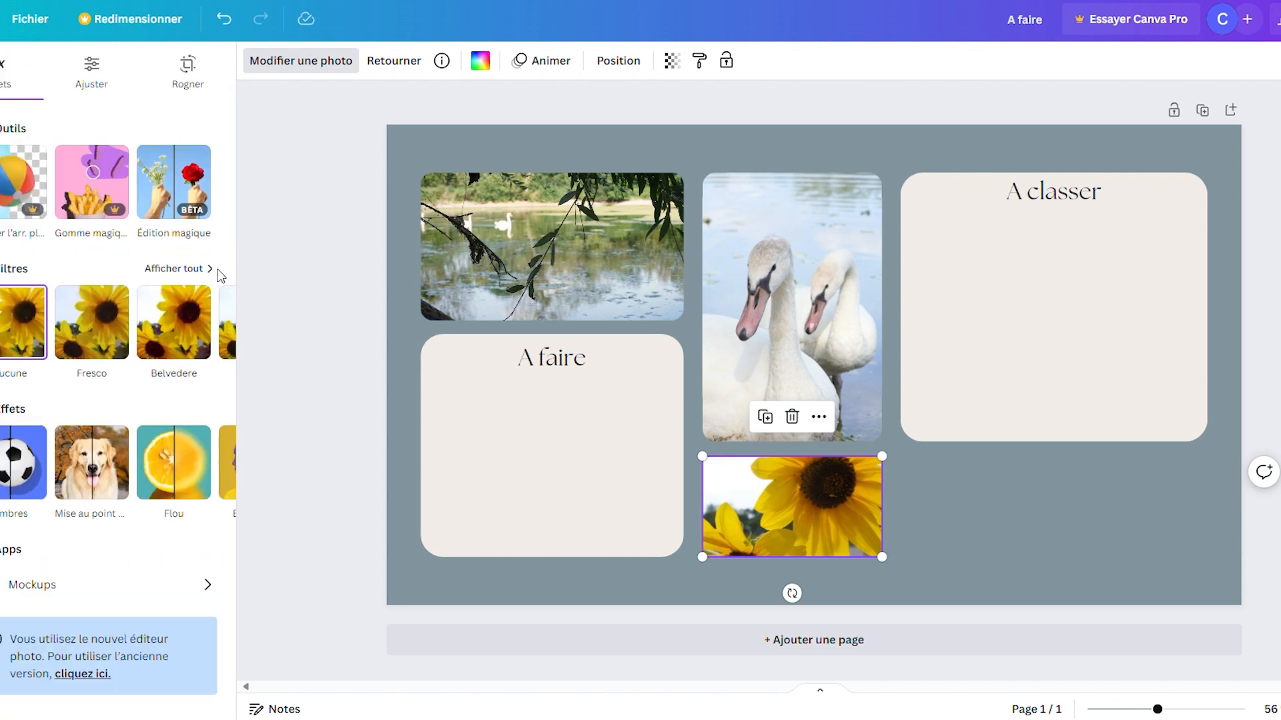
{"action": "left_click", "coordinate": [211, 461]}
{"action": "left_click", "coordinate": [179, 475]}
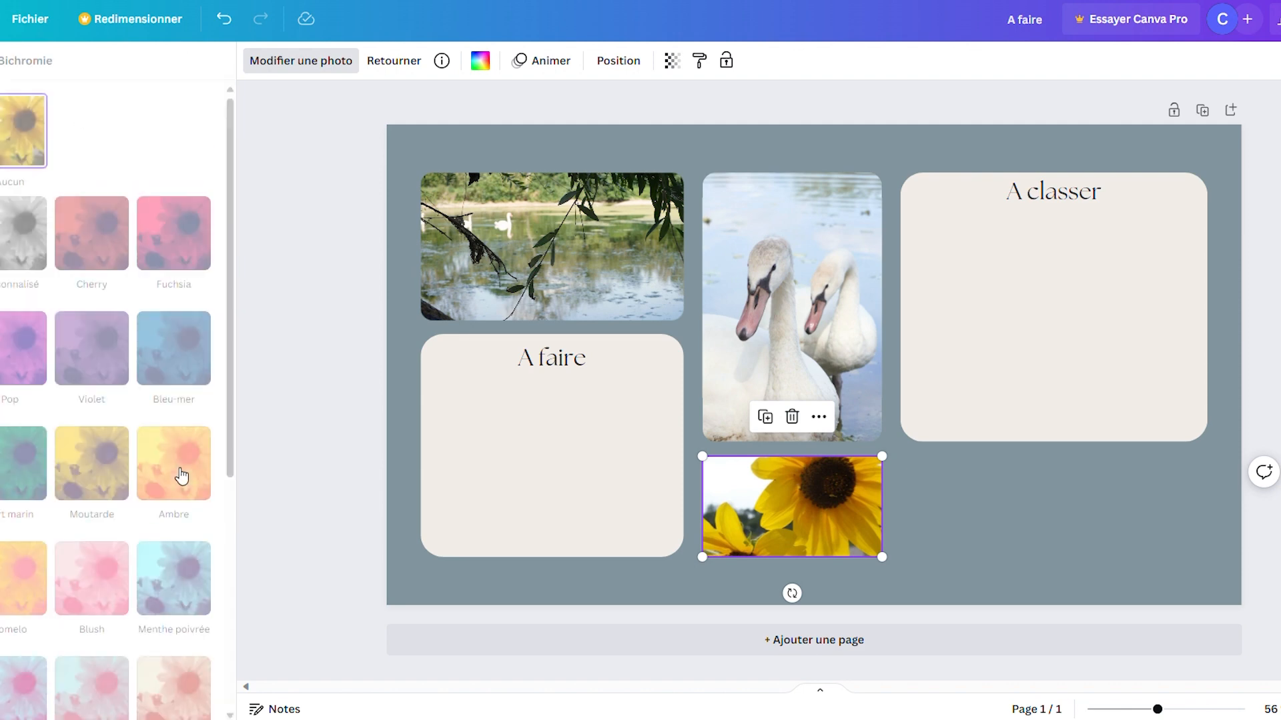
{"action": "left_click", "coordinate": [9, 229]}
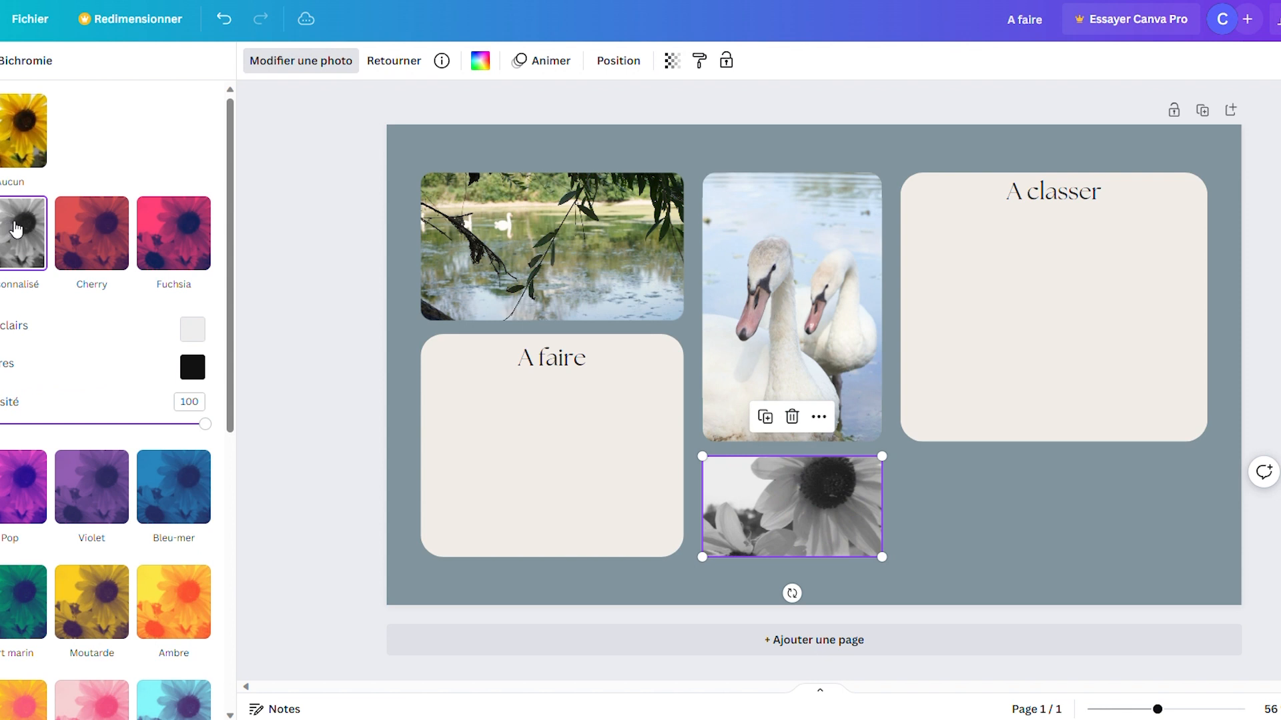
{"action": "left_click", "coordinate": [1107, 534]}
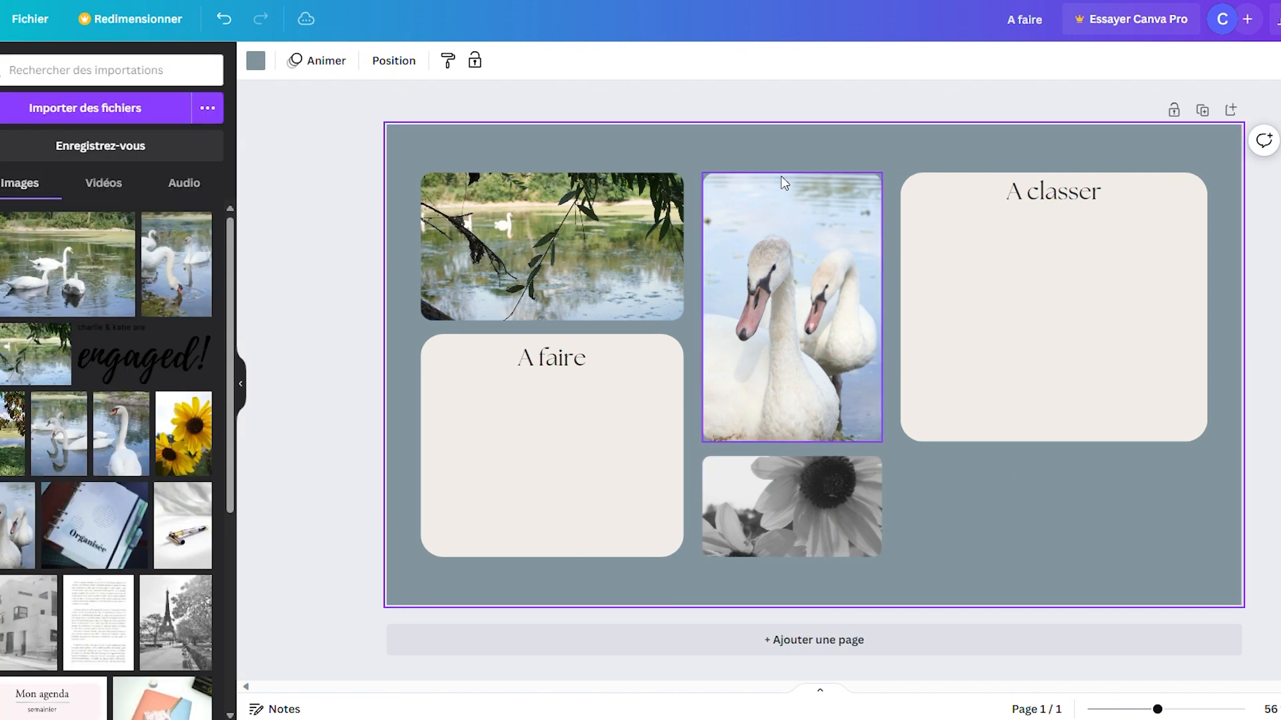
Step: Adjust the lake photo with a white balance temperature of 14 and a brightness of 5
{"action": "left_click", "coordinate": [607, 263]}
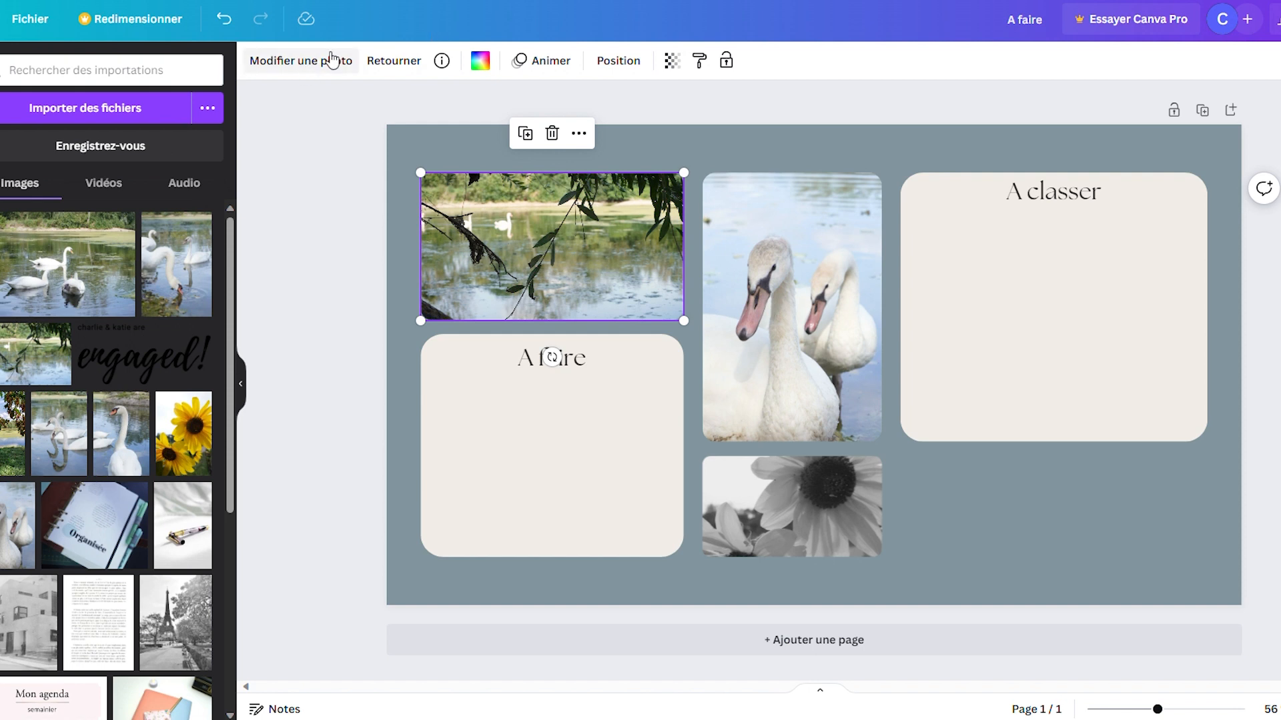
{"action": "left_click", "coordinate": [315, 61]}
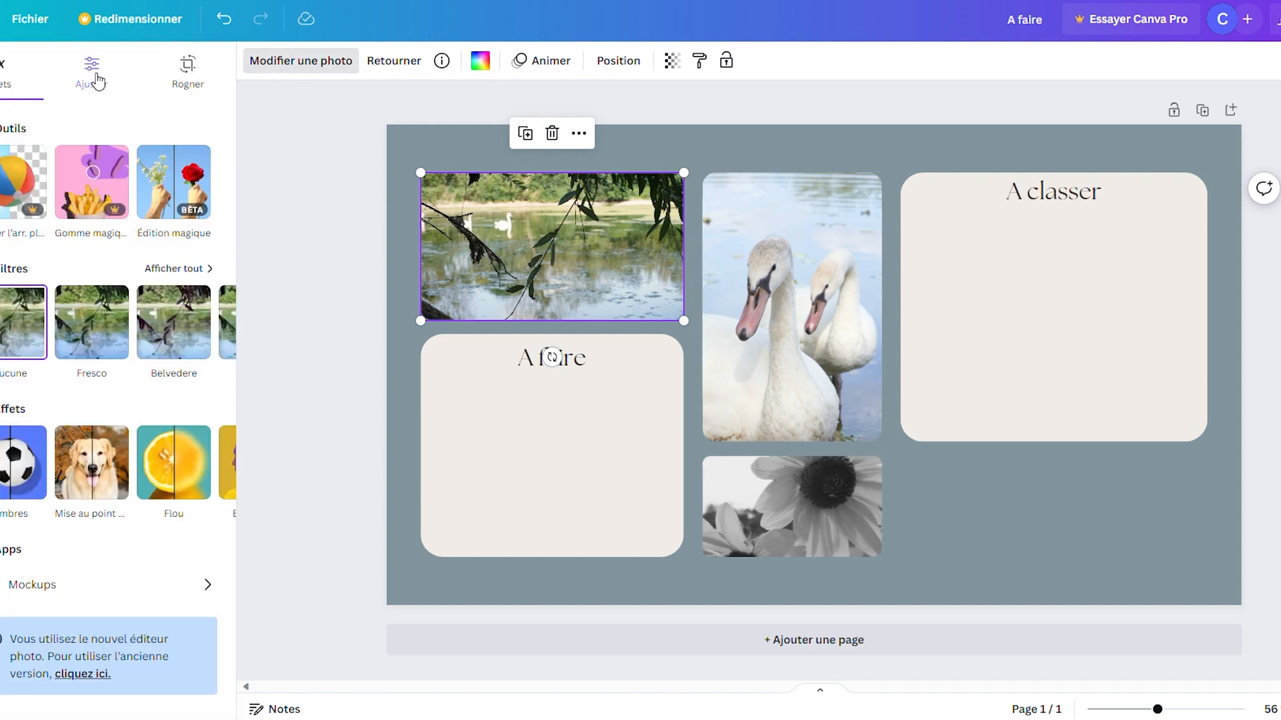
{"action": "left_click", "coordinate": [95, 78]}
{"action": "left_click_drag", "start_coordinate": [107, 300], "coordinate": [105, 300]}
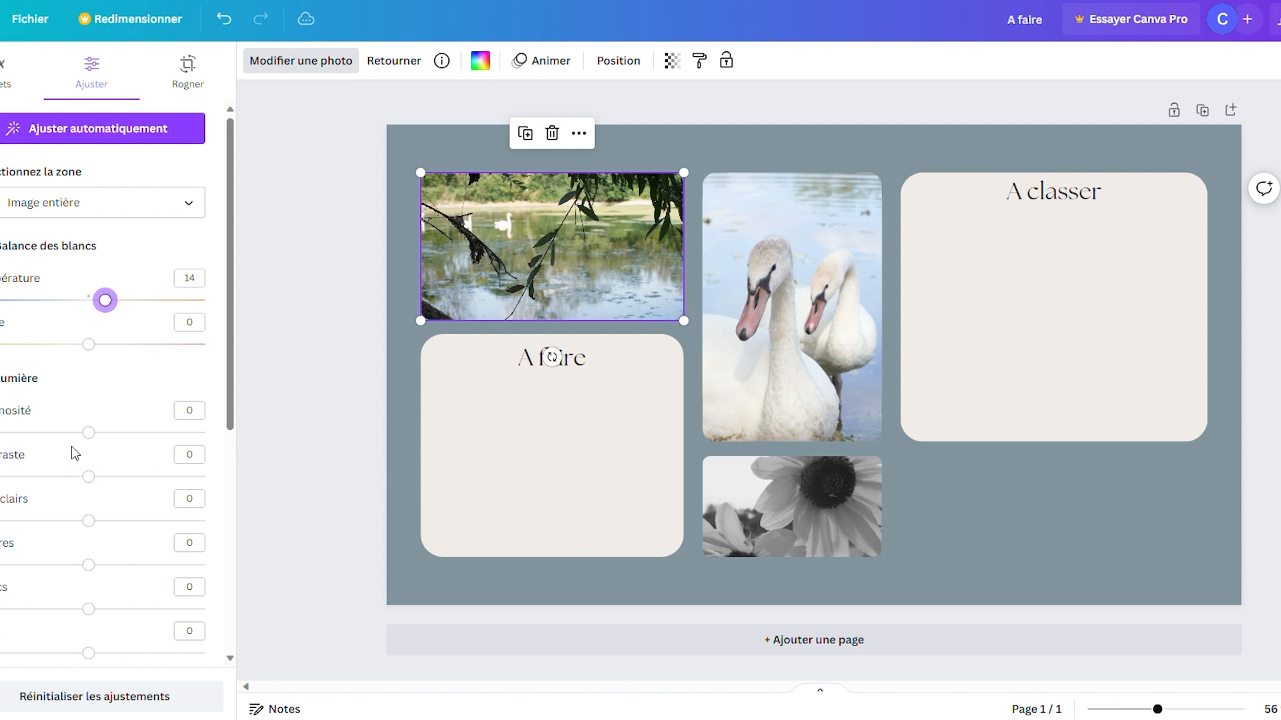
{"action": "left_click_drag", "start_coordinate": [86, 437], "coordinate": [97, 442]}
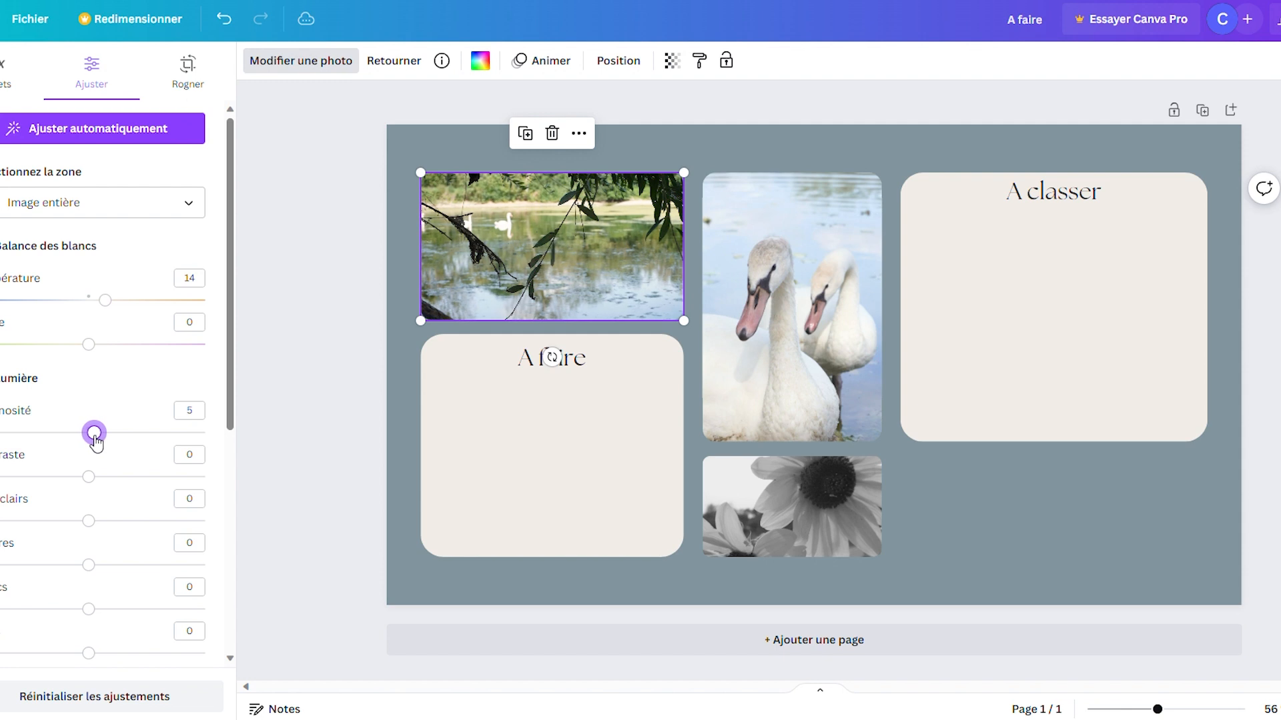
{"action": "left_click", "coordinate": [295, 397]}
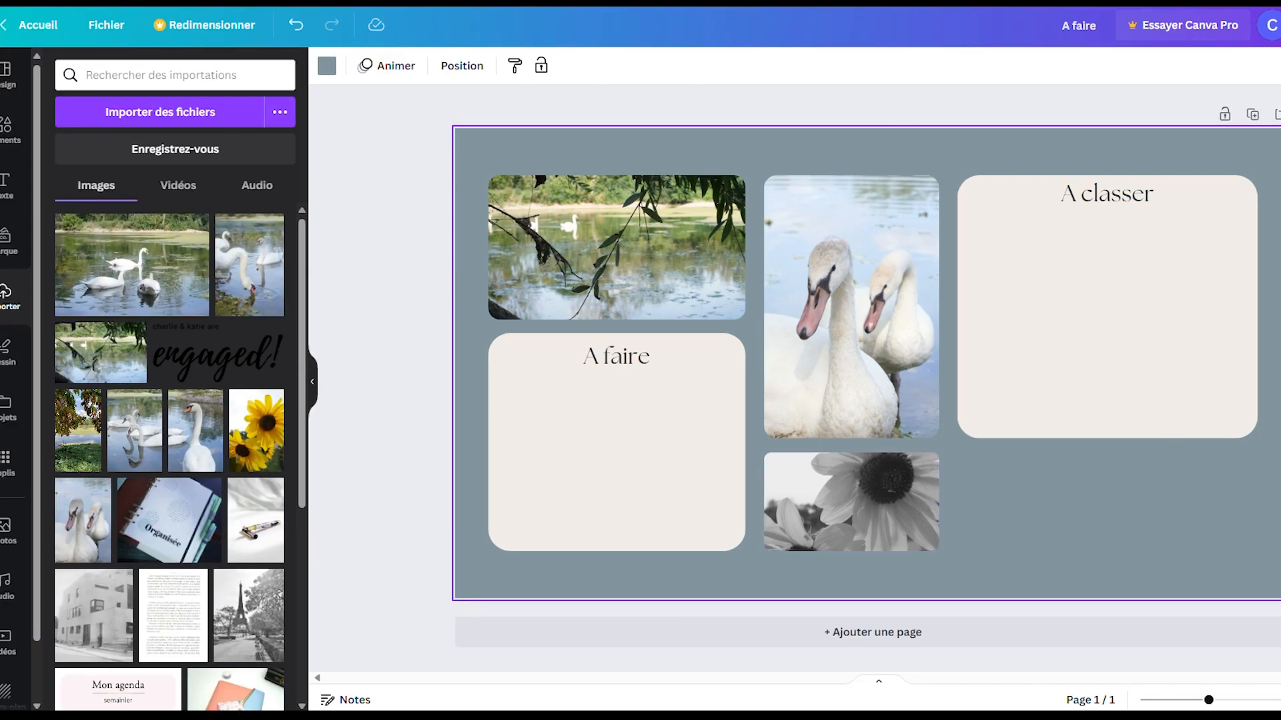
Step: Add a subheading text box to the wallpaper
{"action": "left_click", "coordinate": [6, 185]}
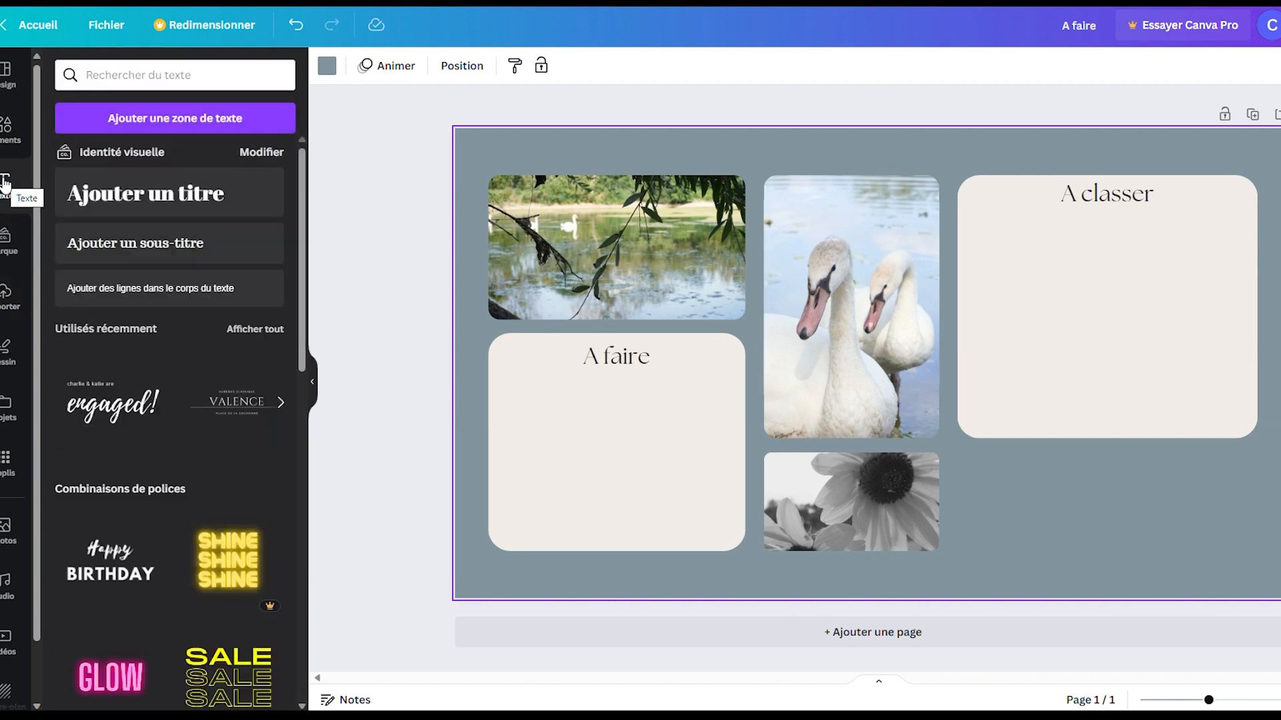
{"action": "left_click", "coordinate": [148, 244]}
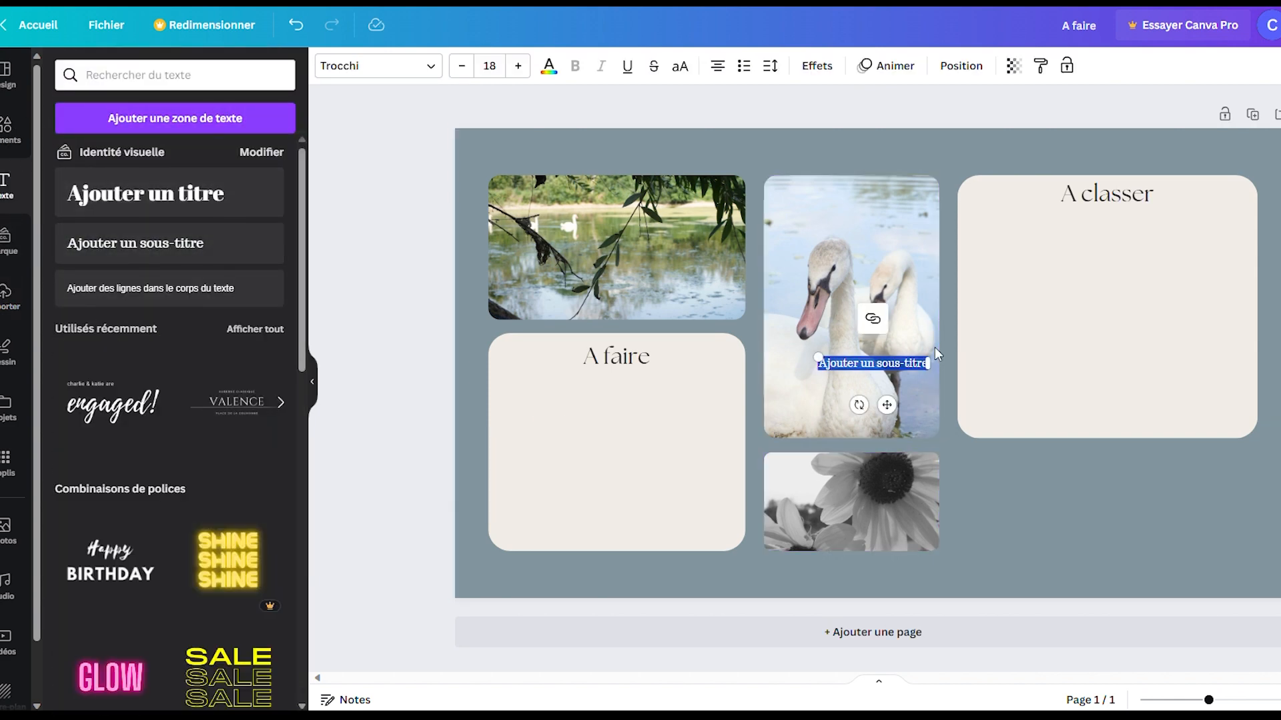